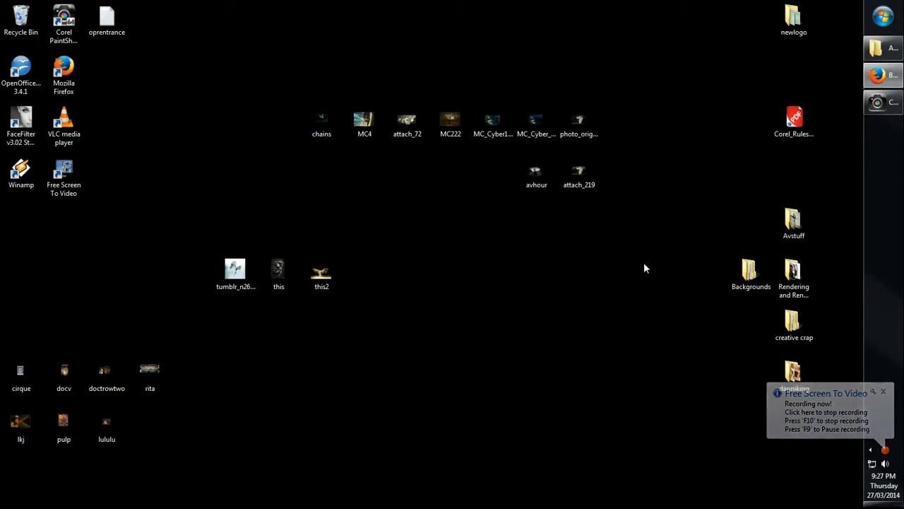
# Step: Switch to the Image1 composition in PaintShop Pro and view the cut-out woman in black
pyautogui.moveTo(887, 113)
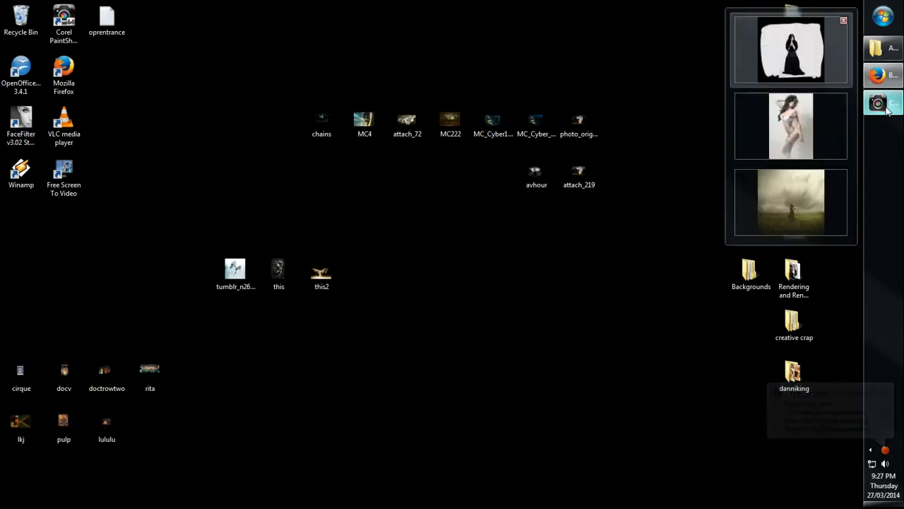
pyautogui.click(816, 50)
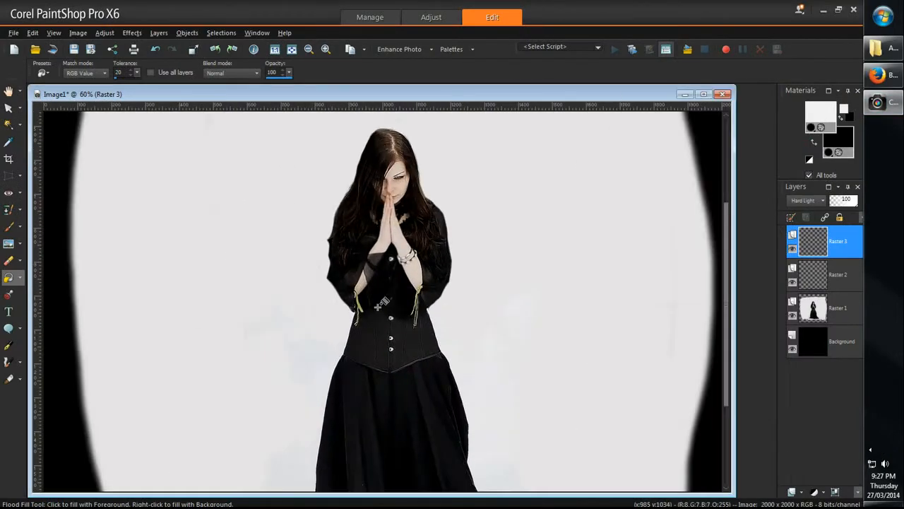
pyautogui.scroll(-1, 417, 259)
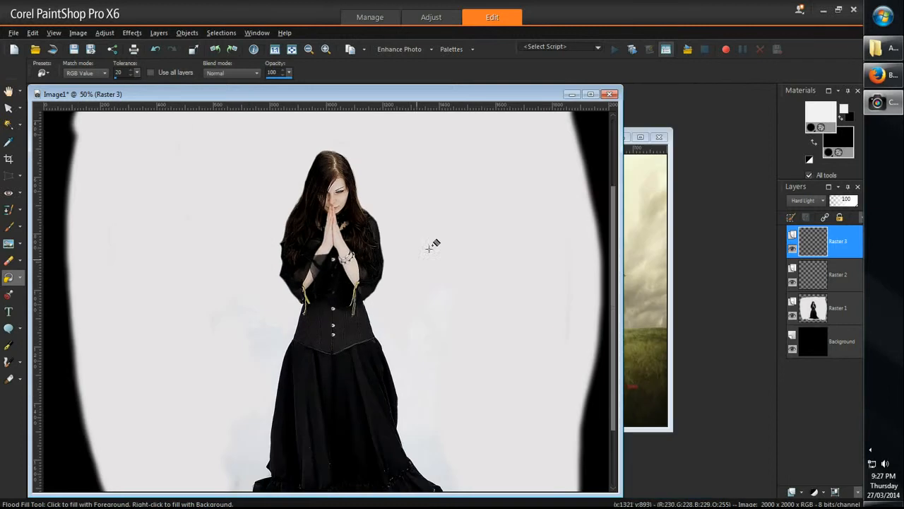
# Step: Switch to Firefox and examine the Black Winter 6 stock photo and its description at full size
pyautogui.click(883, 75)
pyautogui.scroll(-4, 331, 161)
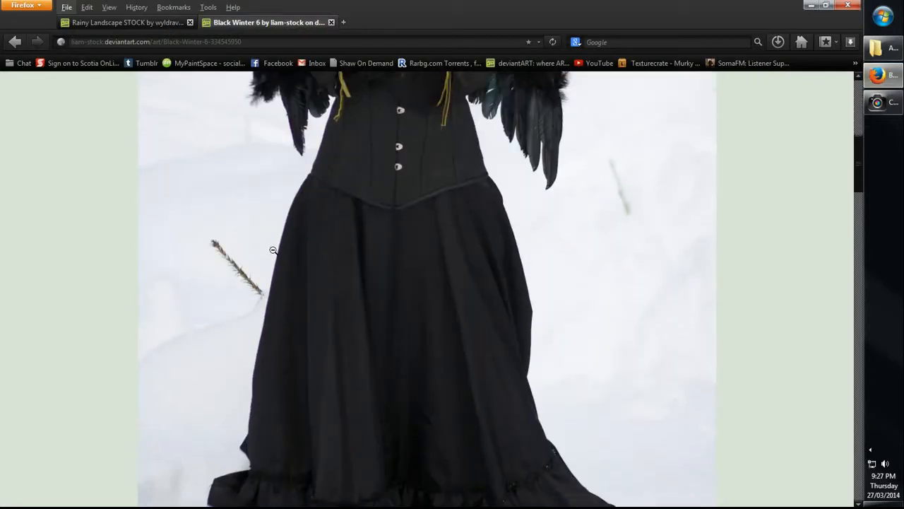
pyautogui.scroll(2, 330, 169)
pyautogui.click(327, 177)
pyautogui.scroll(3, 325, 235)
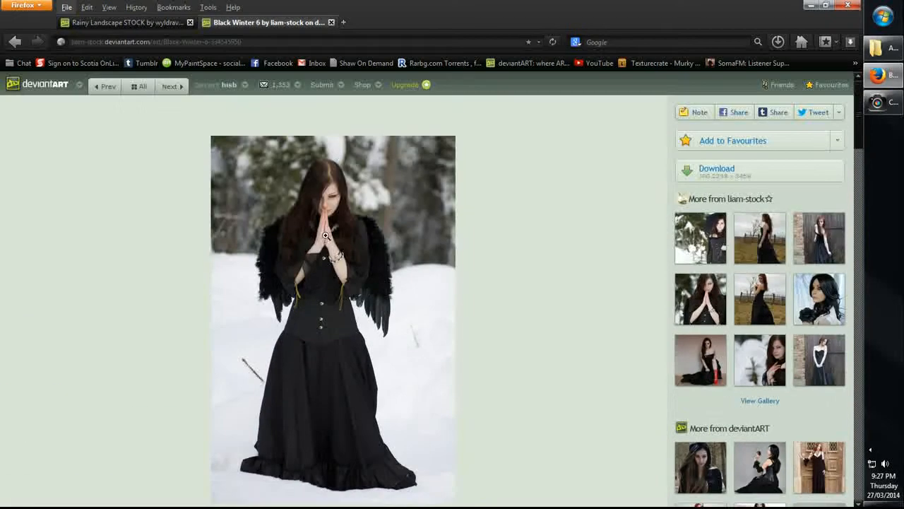
pyautogui.click(326, 232)
pyautogui.scroll(-10, 337, 343)
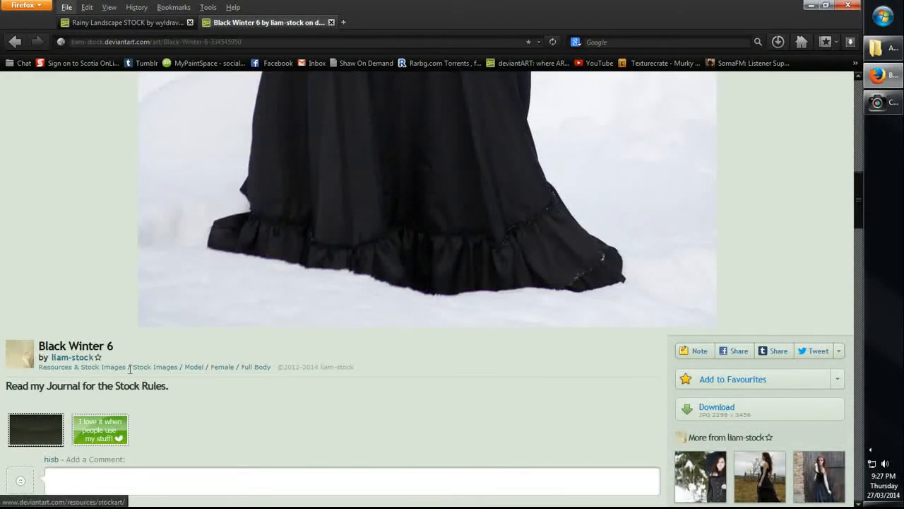
pyautogui.scroll(-3, 155, 417)
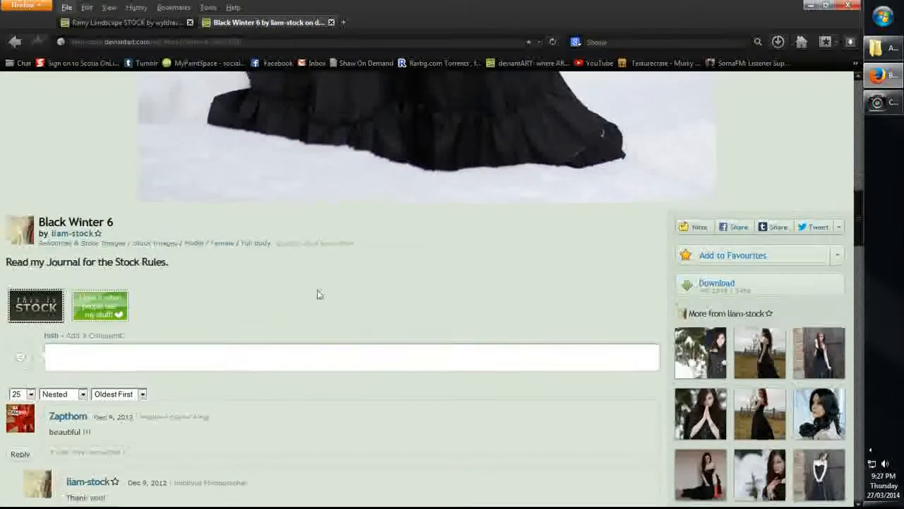
pyautogui.scroll(10, 317, 292)
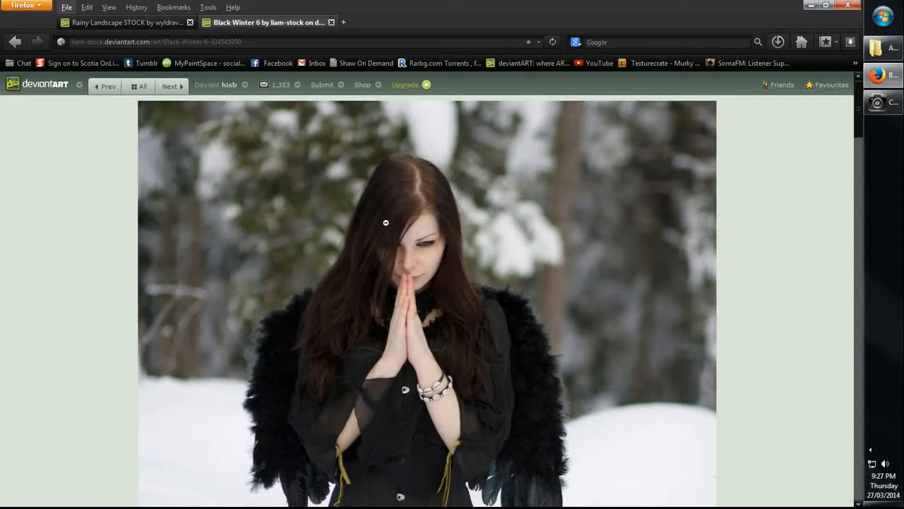
pyautogui.scroll(-3, 386, 222)
pyautogui.scroll(3, 389, 229)
# Step: Compare the cut-out woman in PaintShop Pro's Image1 with the original winged stock photo in Firefox
pyautogui.moveTo(894, 111)
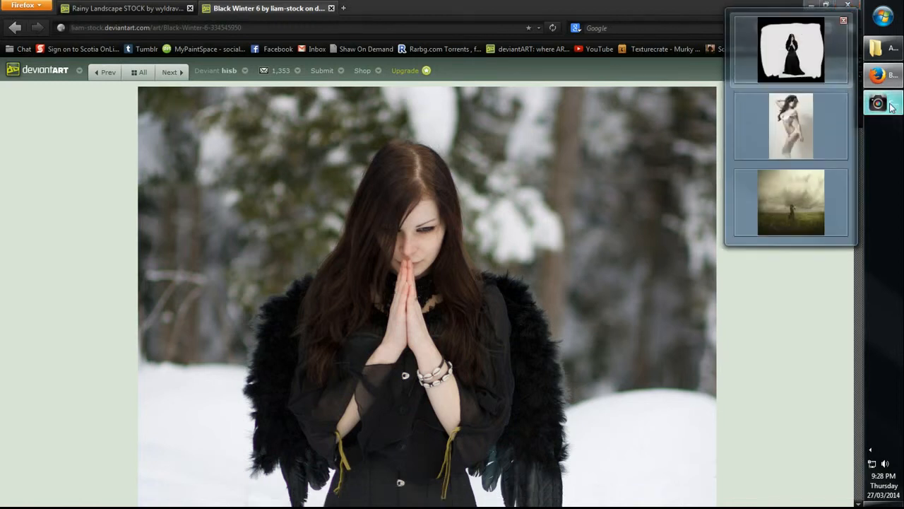
pyautogui.click(790, 51)
pyautogui.moveTo(192, 93); pyautogui.dragTo(215, 92)
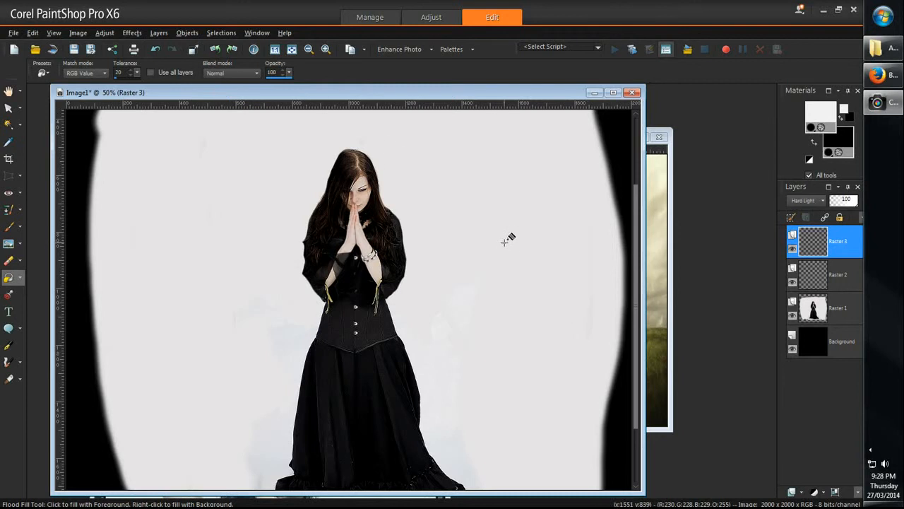
pyautogui.scroll(1, 487, 233)
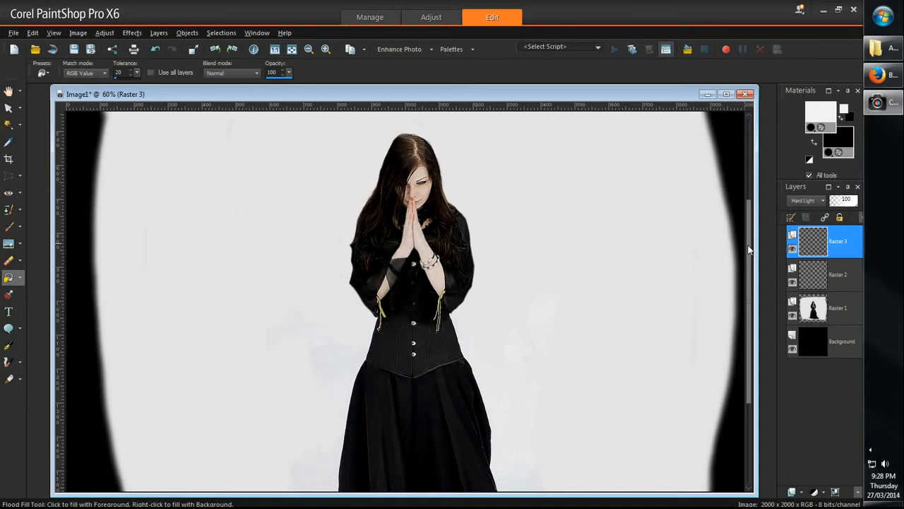
pyautogui.click(877, 75)
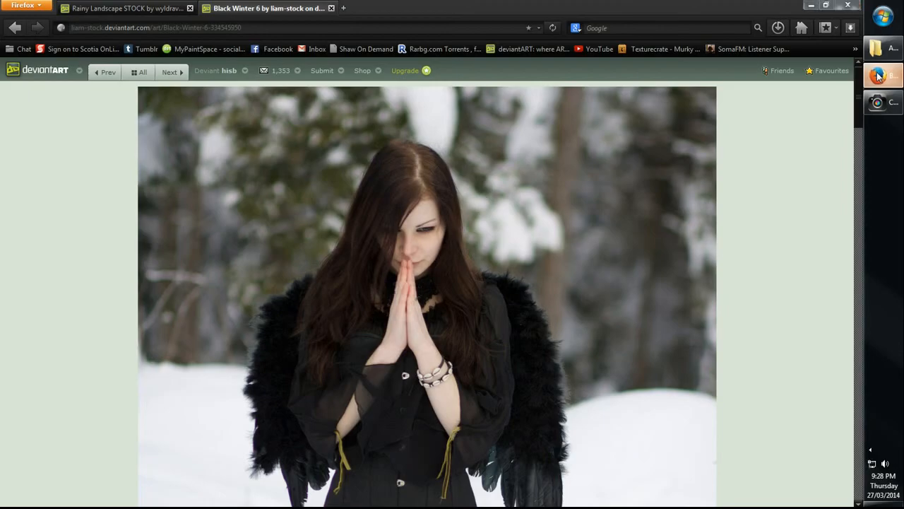
pyautogui.click(878, 75)
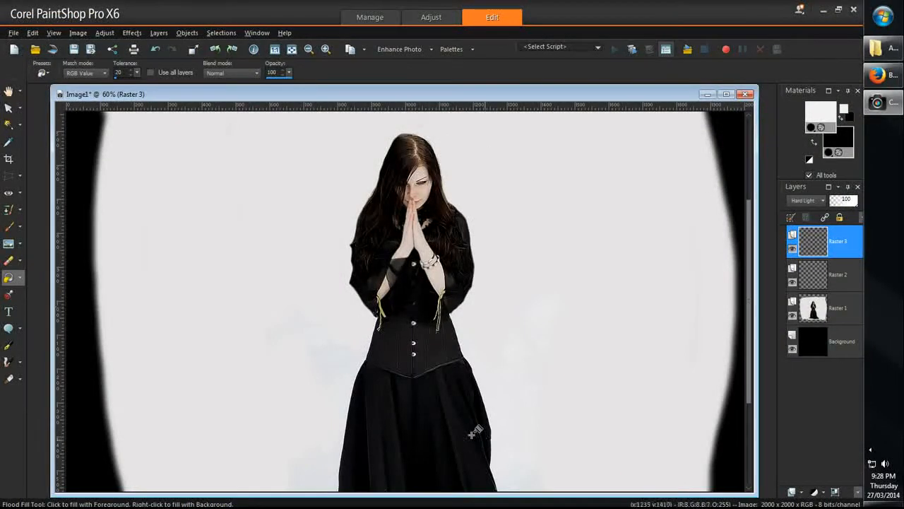
pyautogui.click(877, 75)
pyautogui.click(878, 76)
pyautogui.click(880, 76)
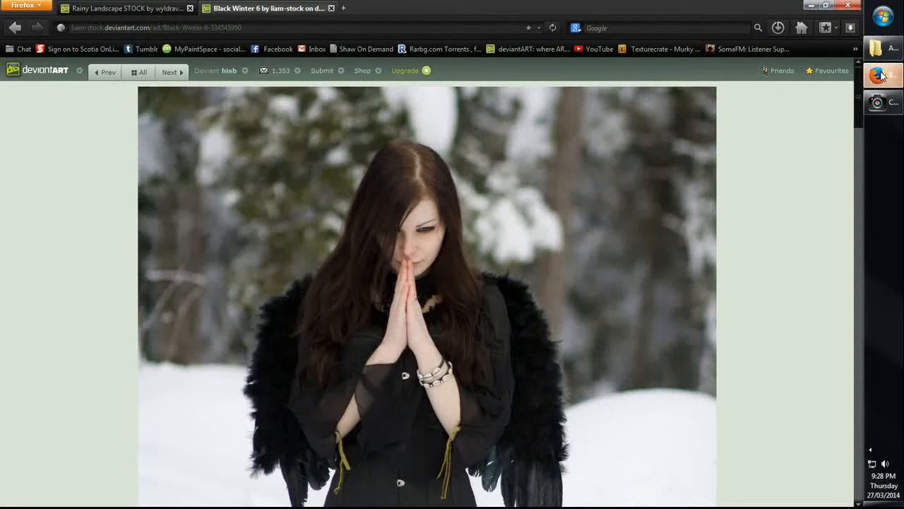
pyautogui.click(881, 76)
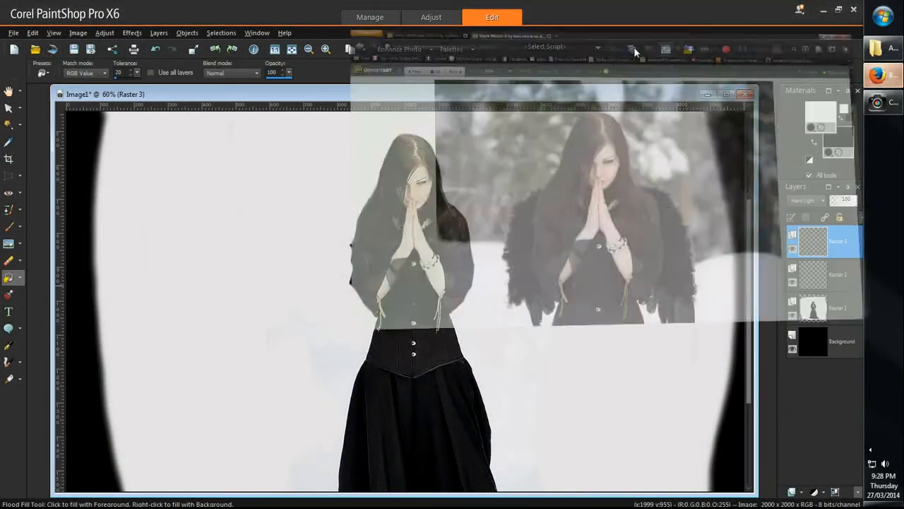
# Step: Copy the Rainy Landscape STOCK image from Firefox and paste it as a new layer into Image1 in PaintShop Pro
pyautogui.click(881, 76)
pyautogui.hotkey('ctrl', 'Tab')
pyautogui.rightClick(470, 172)
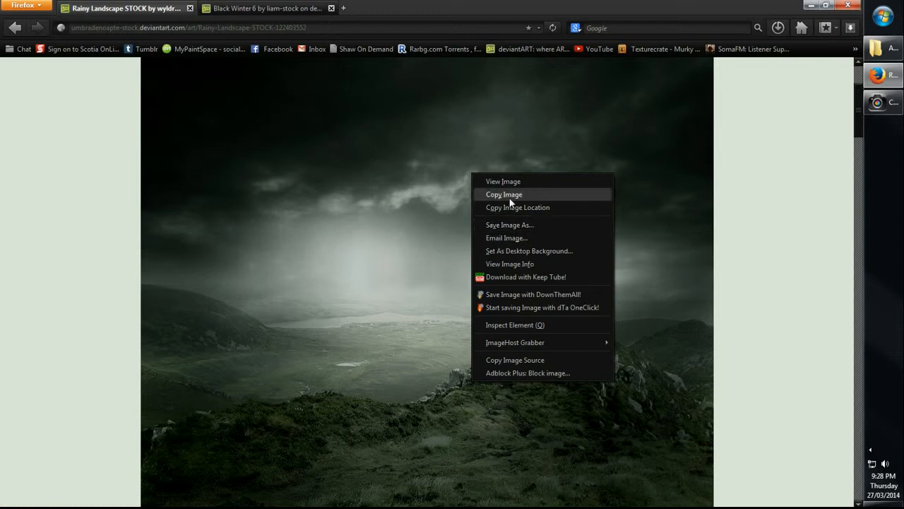
pyautogui.click(509, 196)
pyautogui.click(869, 108)
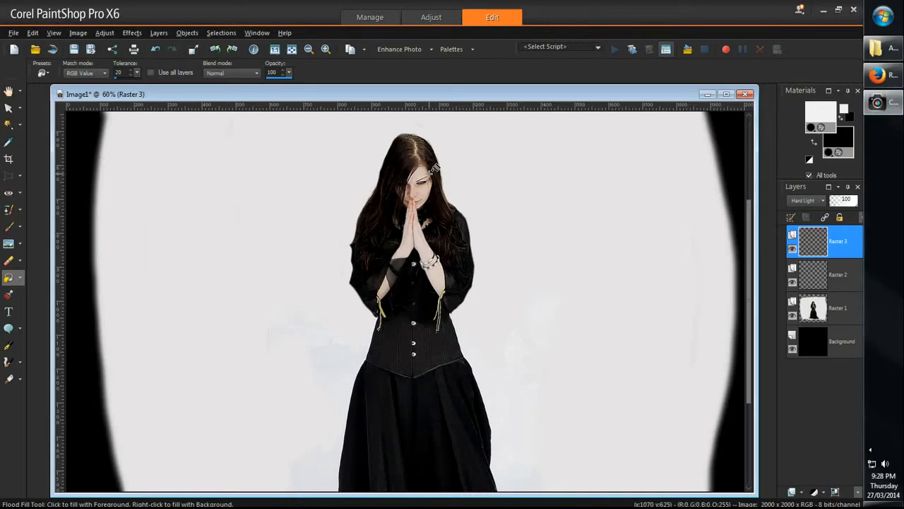
pyautogui.hotkey('ctrl', 'v')
# Step: Scale the pasted landscape layer to about 119% with the Pick tool and position it over the woman
pyautogui.scroll(-2, 428, 173)
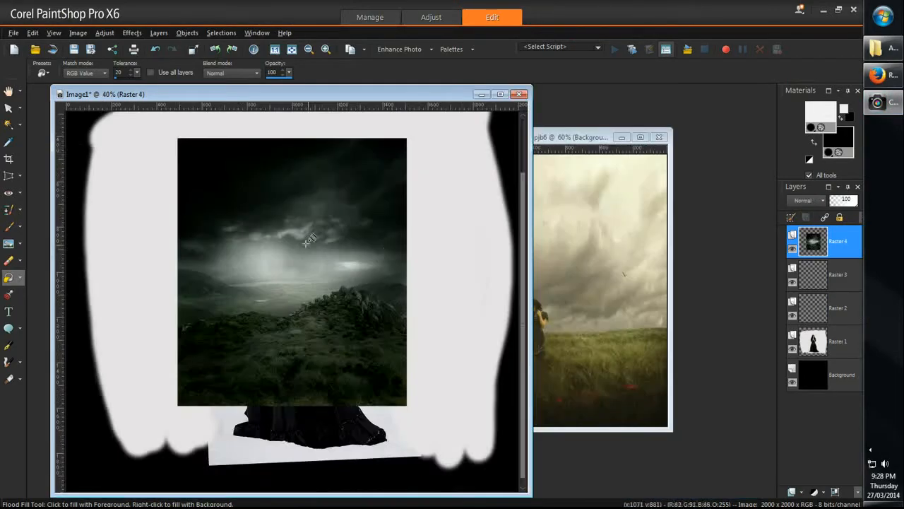
pyautogui.click(9, 108)
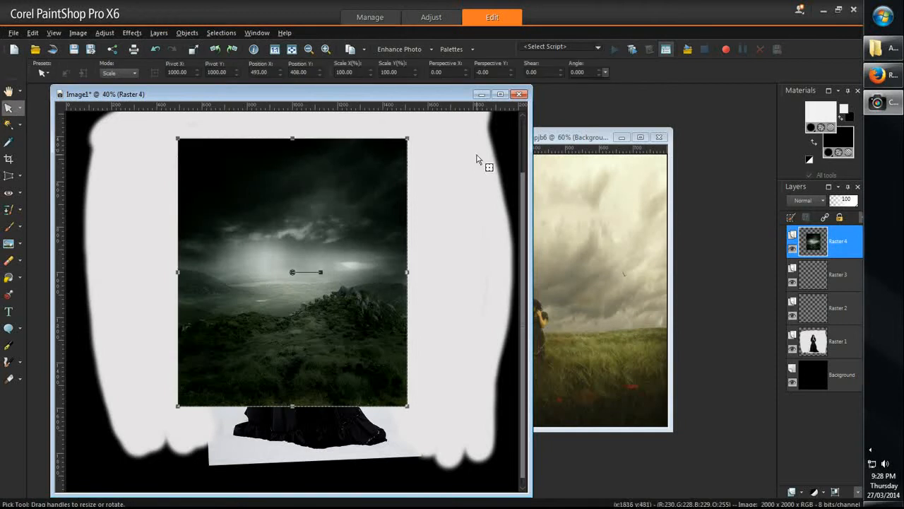
pyautogui.moveTo(410, 134); pyautogui.dragTo(453, 131)
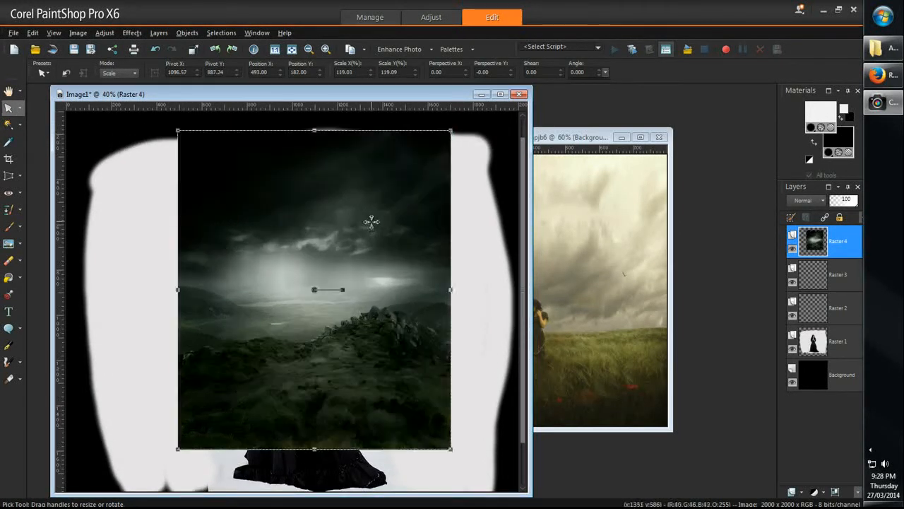
pyautogui.moveTo(376, 239)
pyautogui.mouseDown()
pyautogui.moveTo(361, 255)
pyautogui.moveTo(368, 239)
pyautogui.mouseUp()
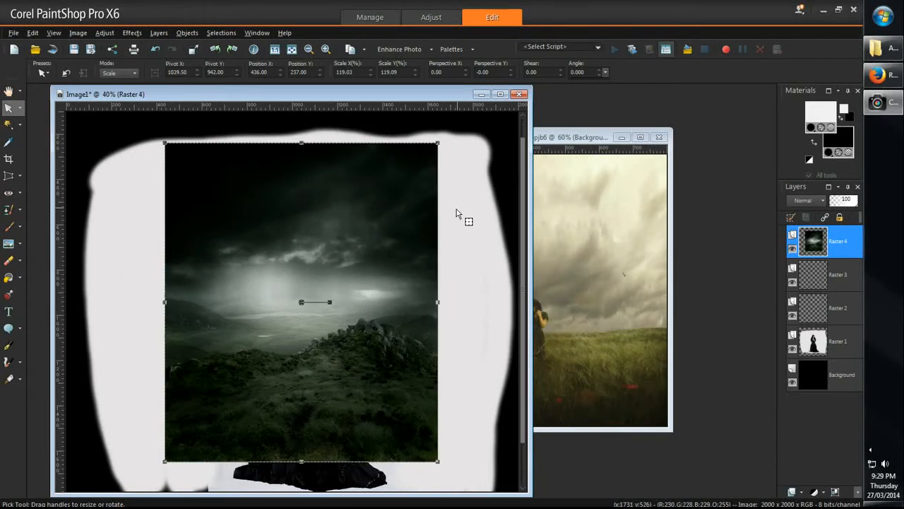
# Step: Set the landscape layer's blend mode to Hard Light and move it up so its bright horizon surrounds the woman's upper body
pyautogui.click(807, 201)
pyautogui.click(807, 199)
pyautogui.click(807, 203)
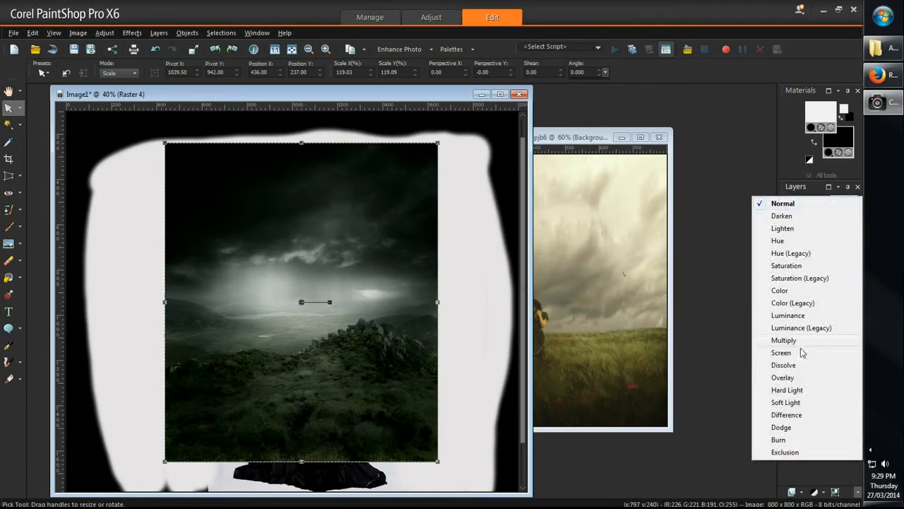
pyautogui.click(796, 391)
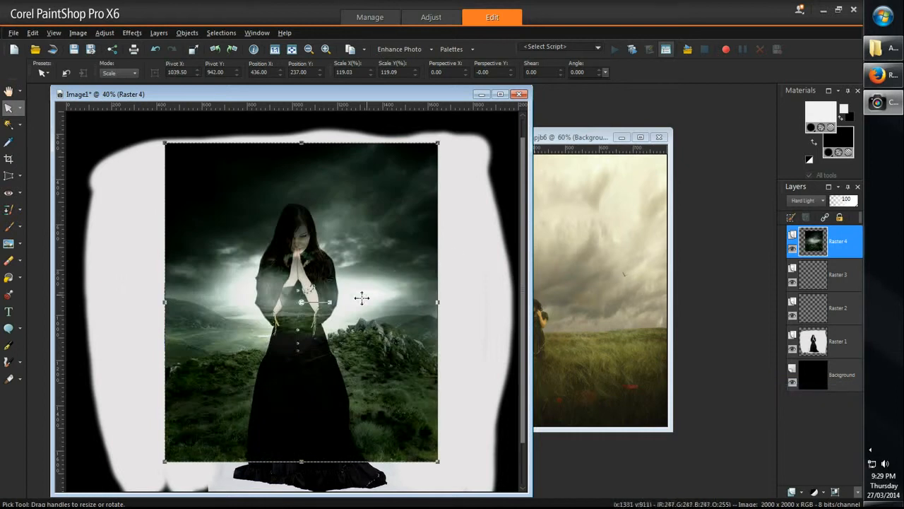
pyautogui.moveTo(360, 271)
pyautogui.mouseDown()
pyautogui.moveTo(359, 244)
pyautogui.moveTo(360, 263)
pyautogui.mouseUp()
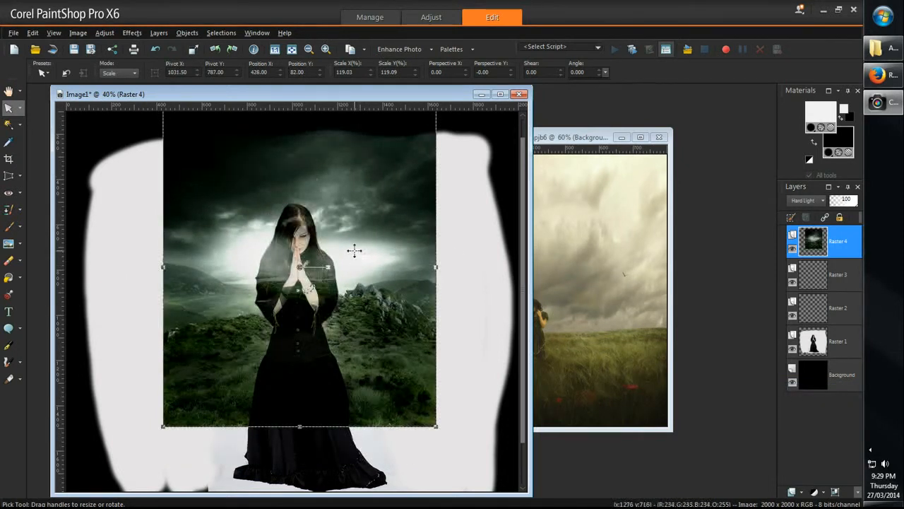
# Step: Smear the landscape layer over the woman's hair, face and chest with the Push Brush to smooth out its texture
pyautogui.scroll(5, 345, 220)
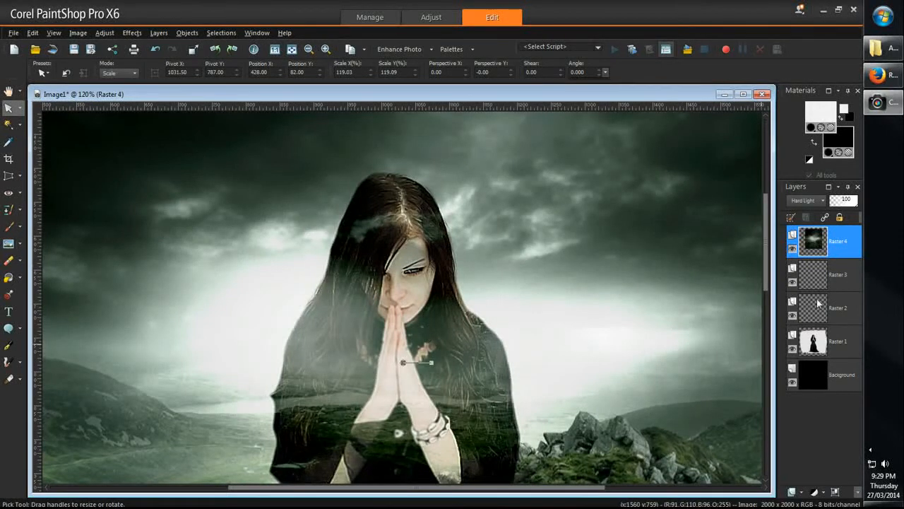
pyautogui.click(8, 244)
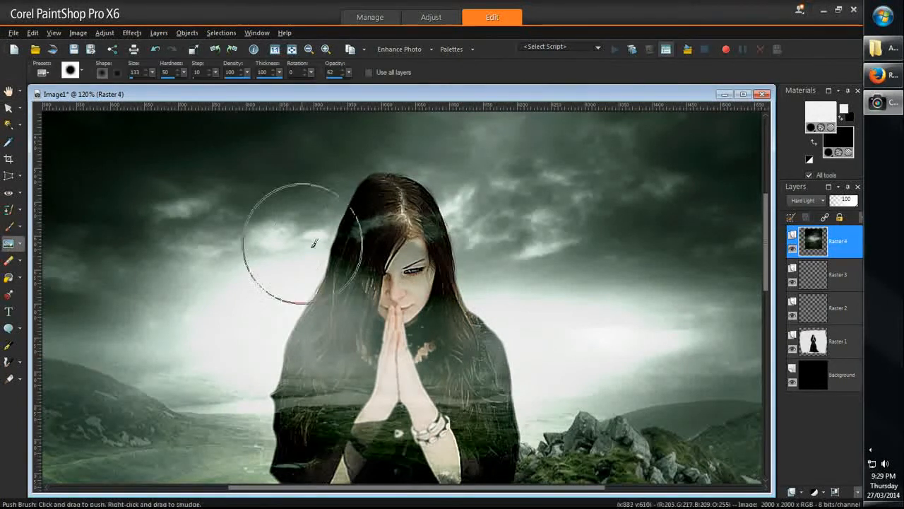
pyautogui.moveTo(402, 247)
pyautogui.mouseDown()
pyautogui.moveTo(360, 253)
pyautogui.moveTo(376, 263)
pyautogui.moveTo(394, 216)
pyautogui.moveTo(422, 252)
pyautogui.moveTo(431, 318)
pyautogui.moveTo(381, 360)
pyautogui.moveTo(332, 346)
pyautogui.moveTo(362, 422)
pyautogui.moveTo(424, 424)
pyautogui.moveTo(442, 406)
pyautogui.moveTo(480, 409)
pyautogui.mouseUp()
pyautogui.scroll(-1, 409, 430)
pyautogui.scroll(-1, 409, 429)
pyautogui.scroll(1, 413, 459)
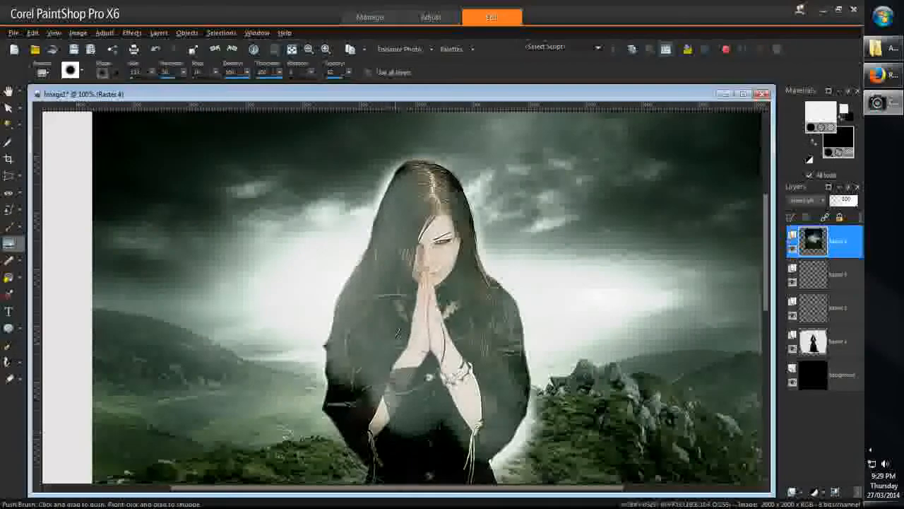
# Step: Push the dark landscape tones across the woman's torso, arms and waist and up into her hair
pyautogui.moveTo(413, 463)
pyautogui.mouseDown()
pyautogui.moveTo(404, 395)
pyautogui.moveTo(416, 415)
pyautogui.moveTo(375, 376)
pyautogui.moveTo(375, 396)
pyautogui.moveTo(366, 346)
pyautogui.moveTo(377, 363)
pyautogui.moveTo(368, 348)
pyautogui.moveTo(407, 318)
pyautogui.mouseUp()
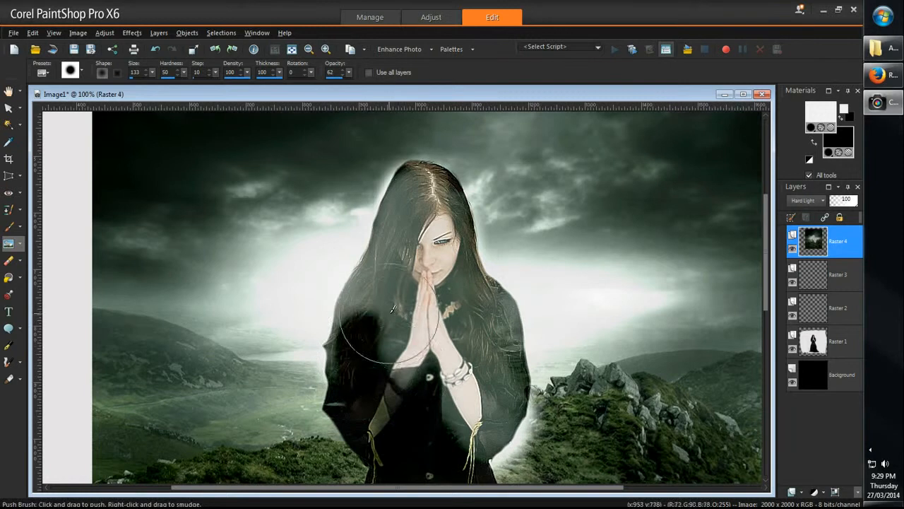
pyautogui.moveTo(364, 361)
pyautogui.mouseDown()
pyautogui.moveTo(353, 390)
pyautogui.moveTo(399, 364)
pyautogui.moveTo(404, 425)
pyautogui.moveTo(421, 342)
pyautogui.moveTo(447, 438)
pyautogui.moveTo(432, 427)
pyautogui.moveTo(421, 366)
pyautogui.moveTo(436, 461)
pyautogui.moveTo(409, 397)
pyautogui.moveTo(404, 450)
pyautogui.moveTo(404, 414)
pyautogui.mouseUp()
pyautogui.scroll(-2, 404, 414)
pyautogui.scroll(2, 435, 416)
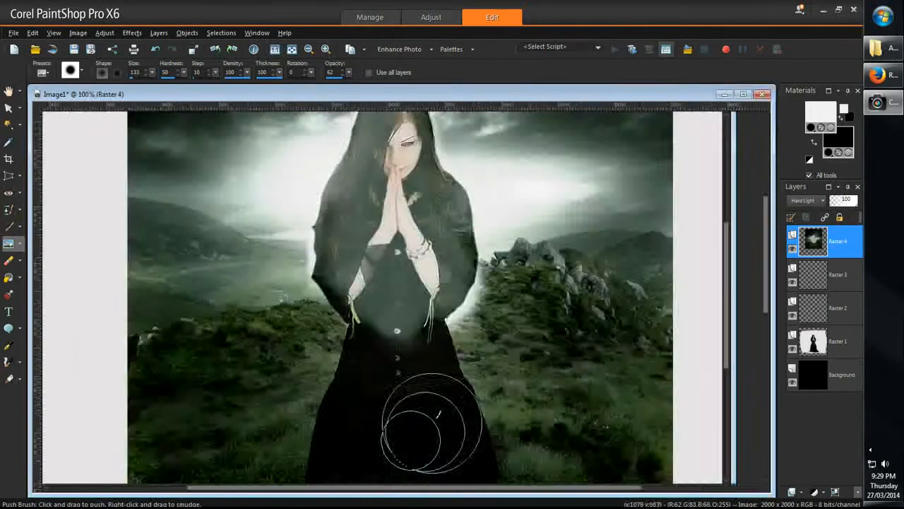
pyautogui.moveTo(460, 381)
pyautogui.mouseDown()
pyautogui.moveTo(439, 368)
pyautogui.moveTo(455, 325)
pyautogui.moveTo(453, 344)
pyautogui.moveTo(394, 417)
pyautogui.mouseUp()
pyautogui.moveTo(426, 343)
pyautogui.mouseDown()
pyautogui.moveTo(416, 283)
pyautogui.moveTo(382, 240)
pyautogui.moveTo(332, 212)
pyautogui.moveTo(403, 196)
pyautogui.moveTo(353, 304)
pyautogui.moveTo(323, 292)
pyautogui.moveTo(345, 287)
pyautogui.moveTo(323, 191)
pyautogui.mouseUp()
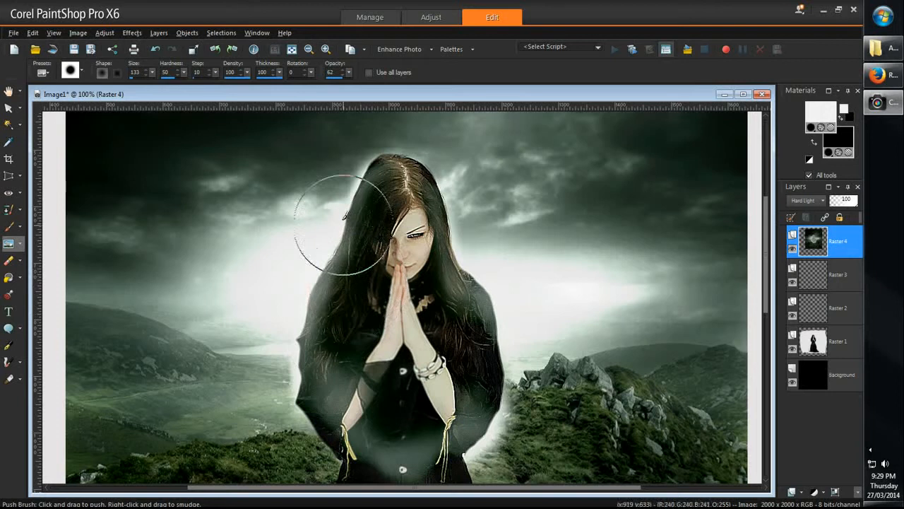
# Step: Darken the remaining hazy areas of the woman's hair and shoulders up close with Push Brush strokes on the landscape layer
pyautogui.scroll(4, 339, 204)
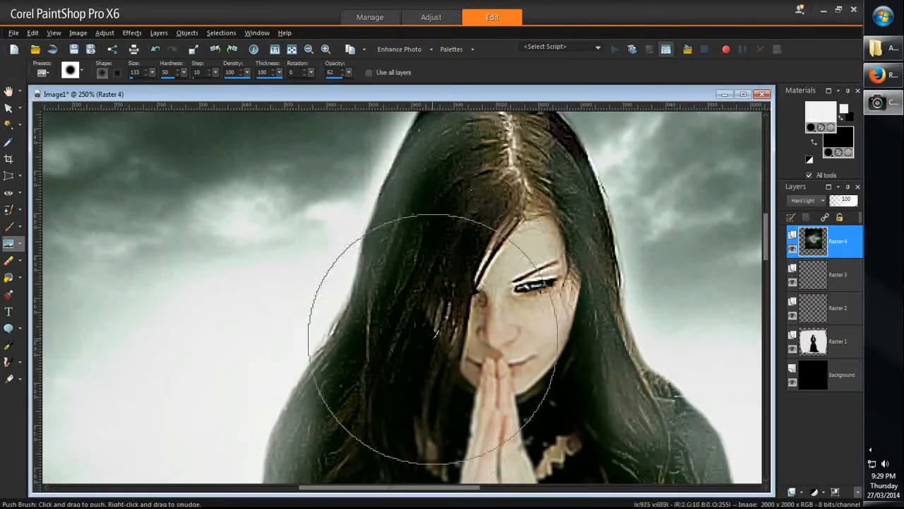
pyautogui.moveTo(599, 438)
pyautogui.mouseDown()
pyautogui.moveTo(587, 372)
pyautogui.moveTo(567, 402)
pyautogui.moveTo(558, 302)
pyautogui.moveTo(562, 384)
pyautogui.moveTo(540, 235)
pyautogui.moveTo(535, 265)
pyautogui.moveTo(524, 170)
pyautogui.mouseUp()
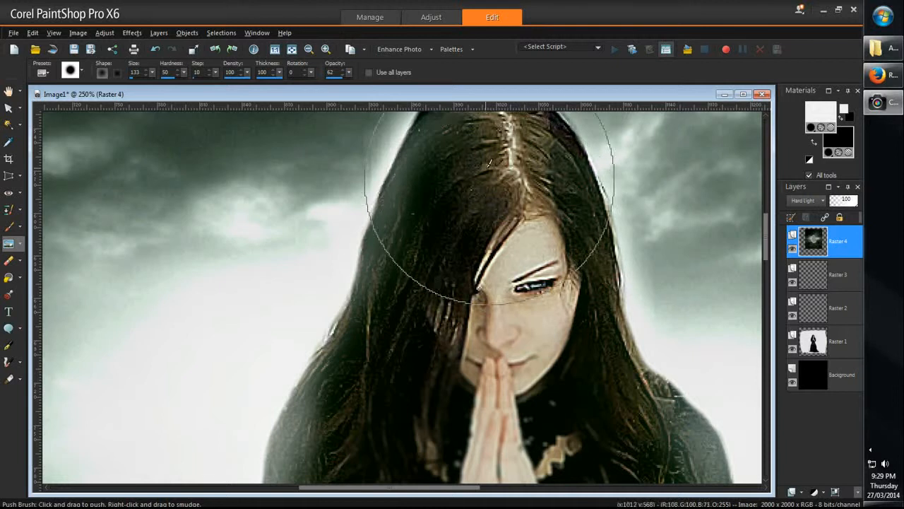
pyautogui.scroll(-3, 423, 262)
pyautogui.scroll(2, 424, 410)
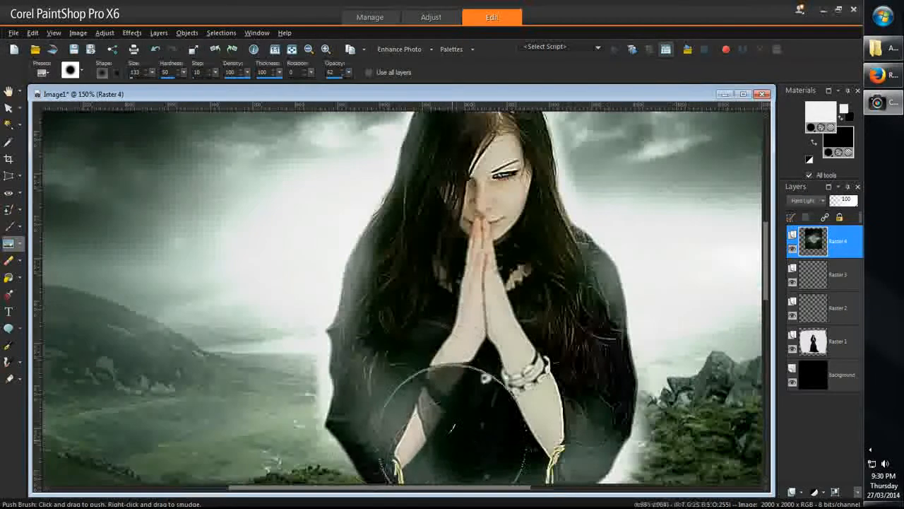
pyautogui.scroll(-3, 417, 339)
pyautogui.scroll(-1, 424, 318)
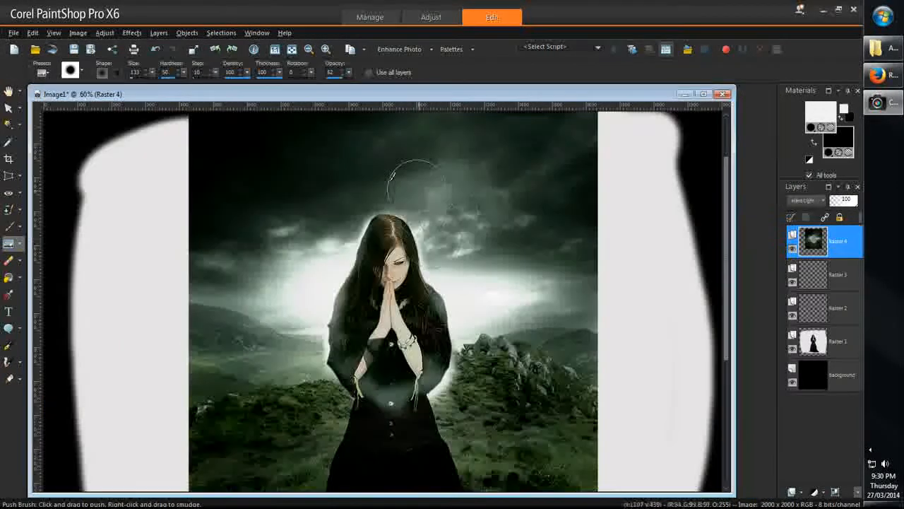
# Step: Refine the Push Brush blending of the landscape layer over the woman's hair, shoulders, chest and arms
pyautogui.scroll(4, 478, 169)
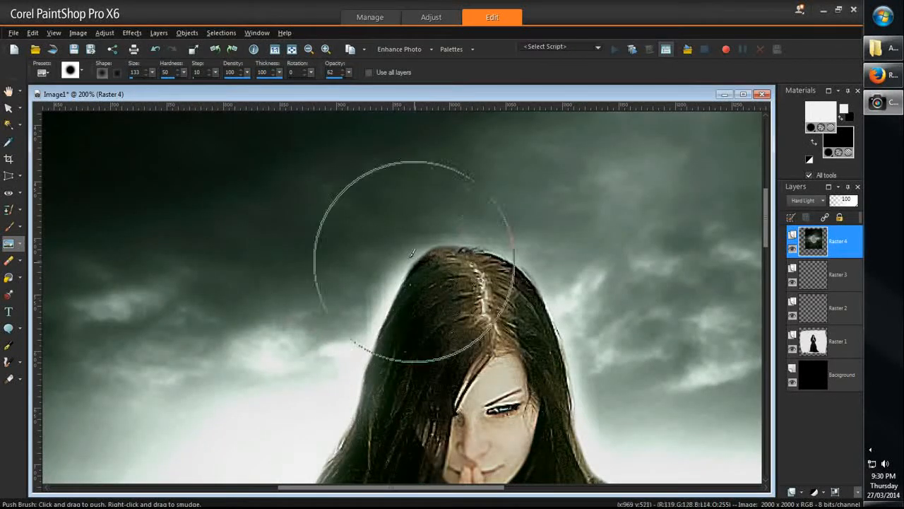
pyautogui.scroll(-1, 447, 384)
pyautogui.scroll(-1, 447, 383)
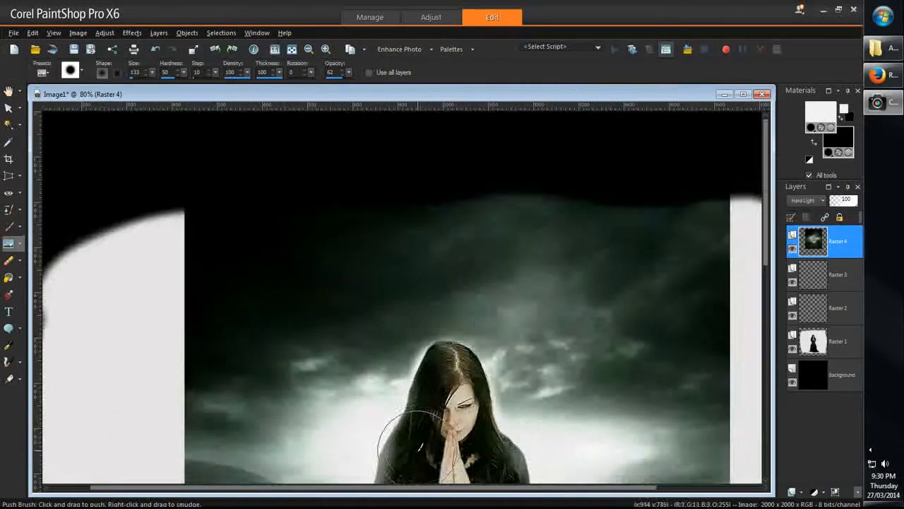
pyautogui.scroll(1, 443, 300)
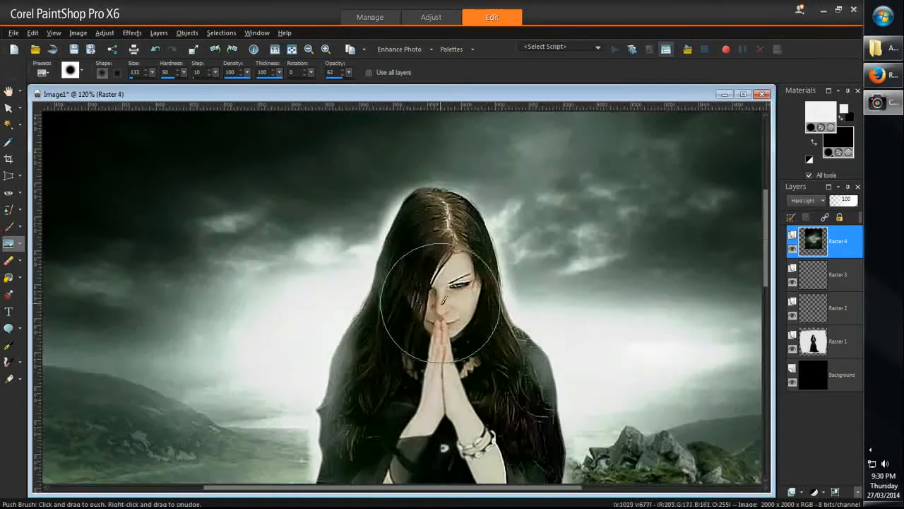
pyautogui.moveTo(373, 425); pyautogui.dragTo(419, 368)
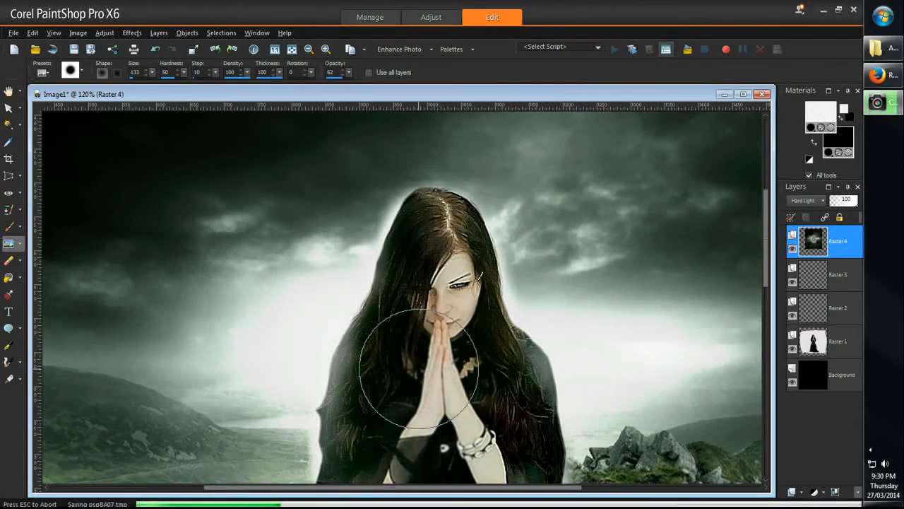
pyautogui.scroll(-2, 495, 371)
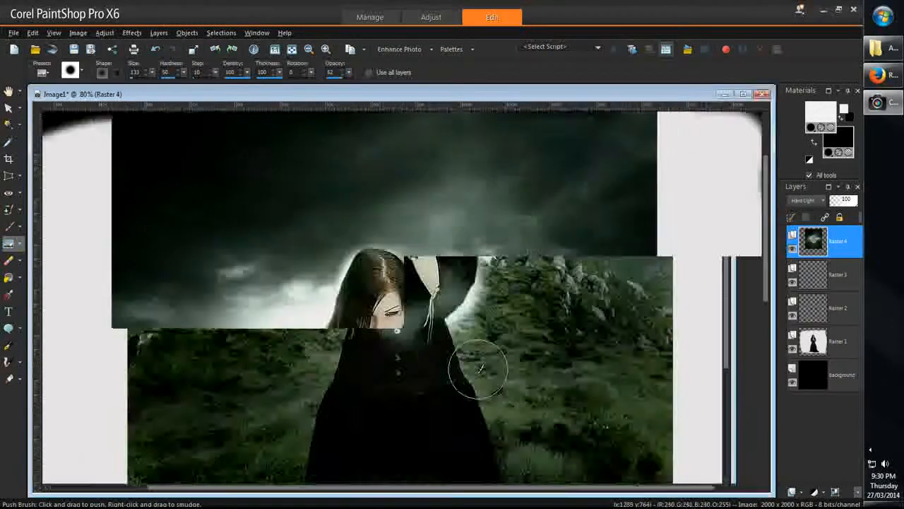
pyautogui.scroll(2, 478, 369)
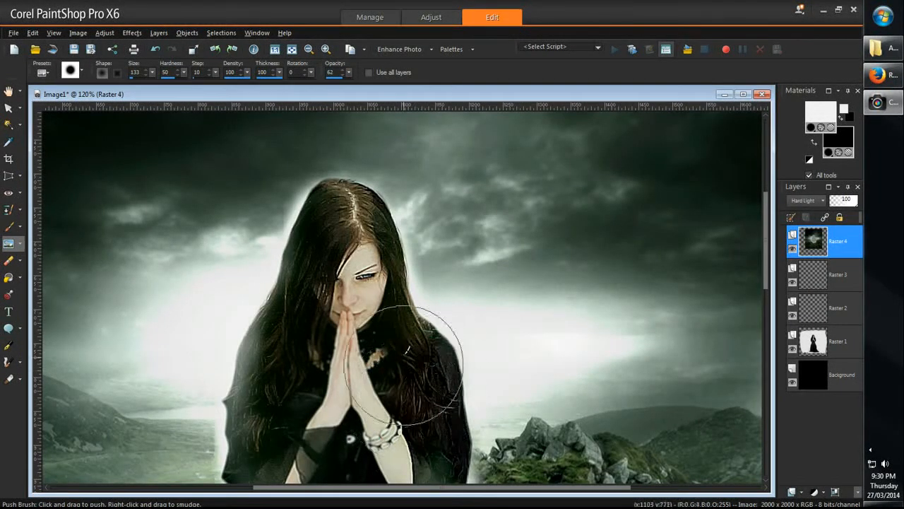
pyautogui.scroll(-2, 336, 409)
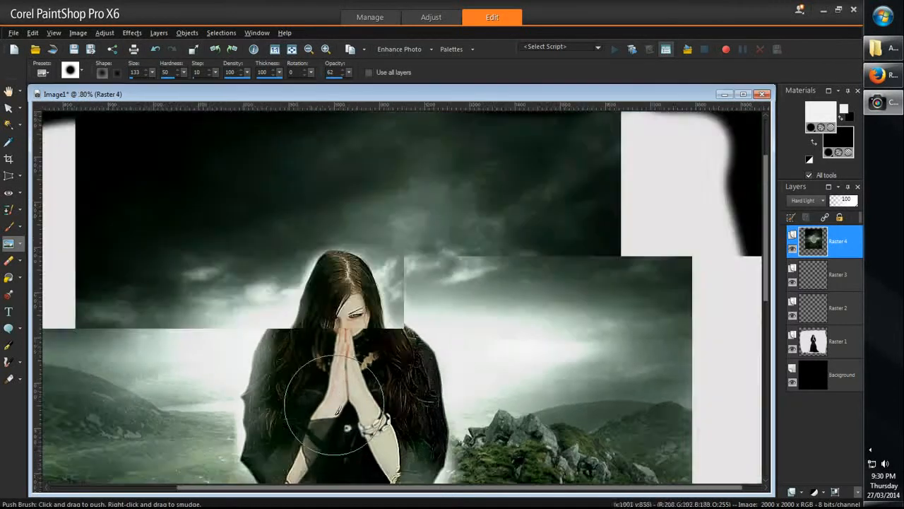
pyautogui.scroll(-1, 336, 408)
pyautogui.scroll(2, 390, 417)
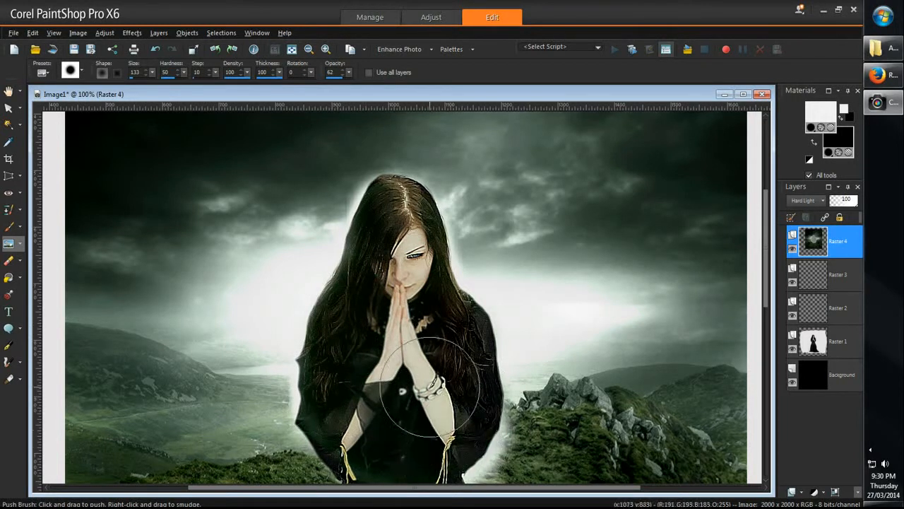
# Step: Push the dark landscape tones across the woman's wrists, corset and upper skirt, and check the blend over the whole figure
pyautogui.scroll(-3, 395, 414)
pyautogui.scroll(3, 396, 410)
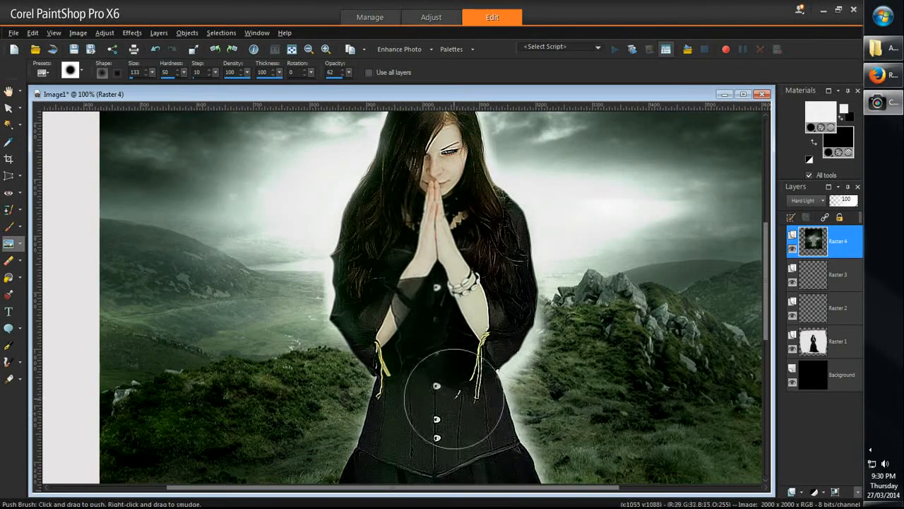
pyautogui.scroll(-3, 417, 381)
pyautogui.scroll(2, 417, 382)
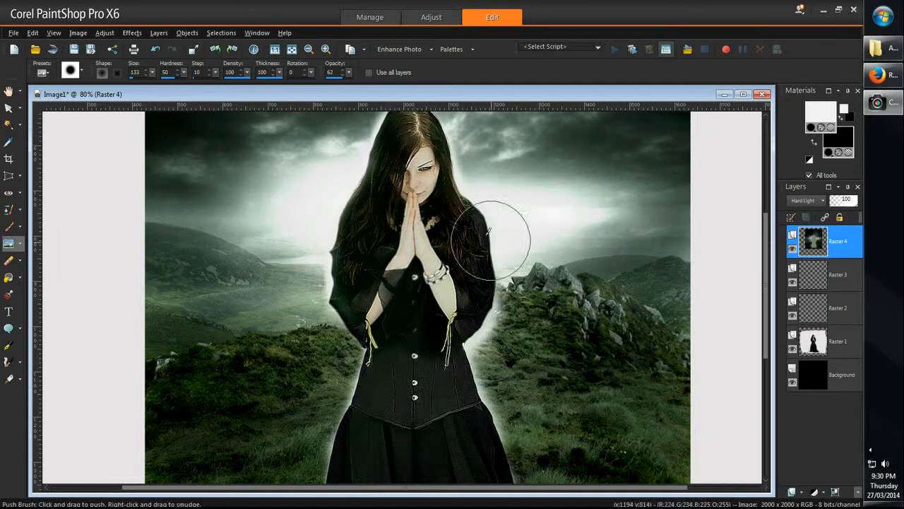
pyautogui.scroll(2, 304, 225)
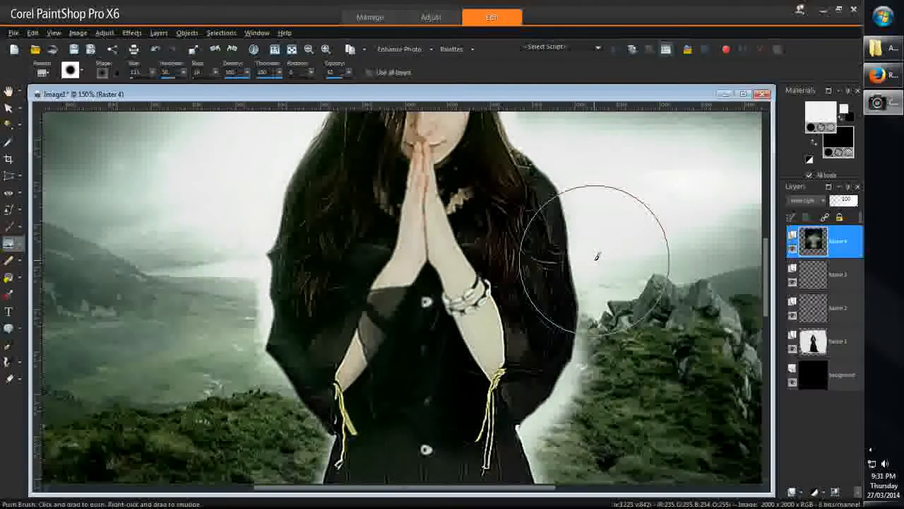
pyautogui.scroll(-7, 597, 255)
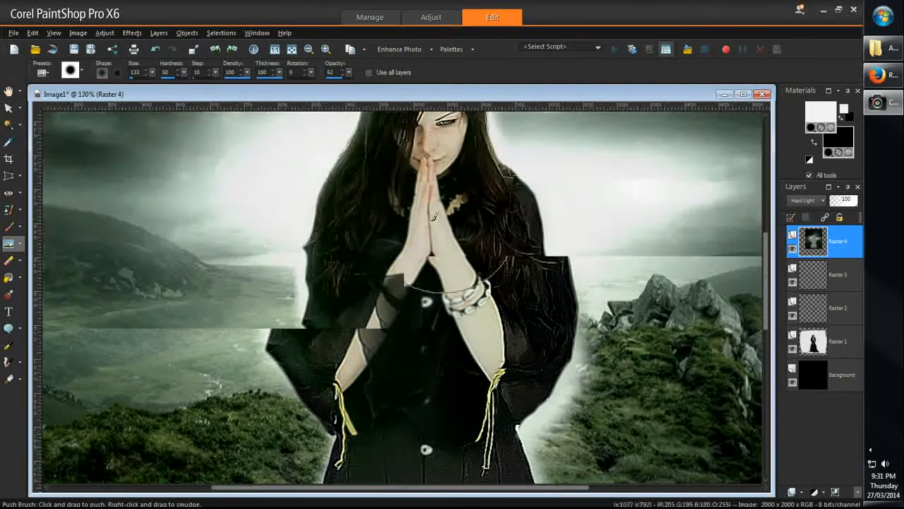
pyautogui.scroll(-3, 368, 175)
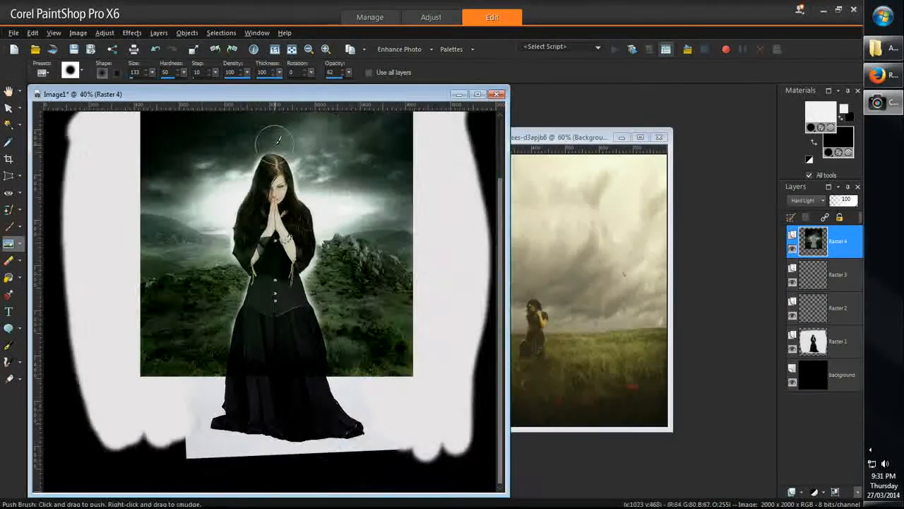
pyautogui.scroll(3, 203, 160)
pyautogui.scroll(1, 287, 194)
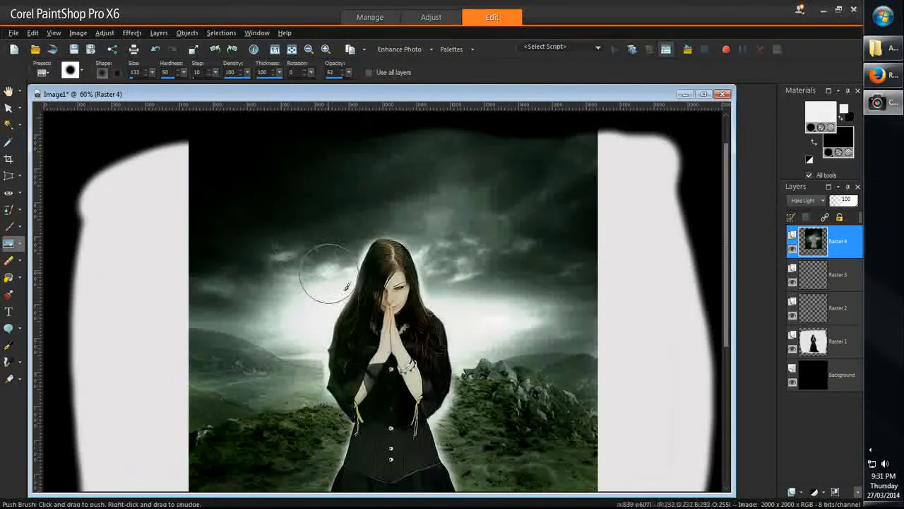
# Step: Clear the smeared landscape from its layer and paste a fresh copy of the dark landscape as a new layer
pyautogui.press('Delete')
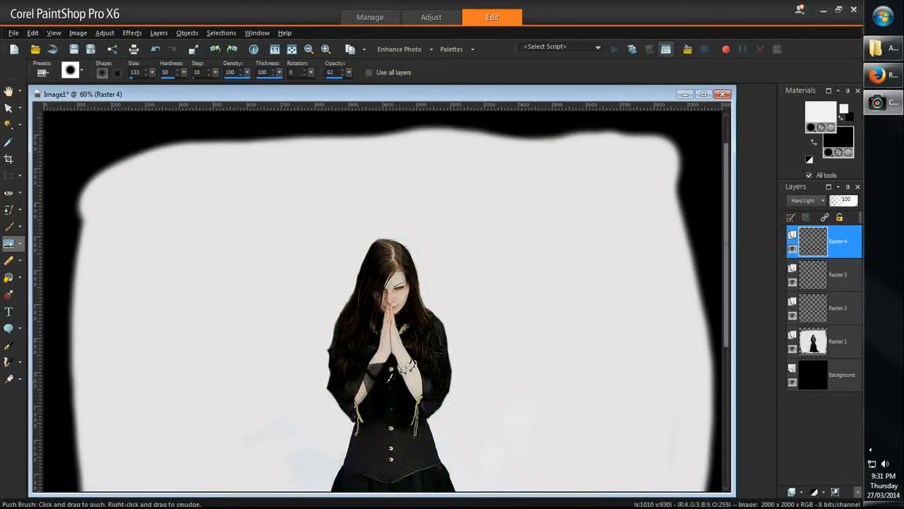
pyautogui.scroll(-2, 386, 374)
pyautogui.press('ctrl')
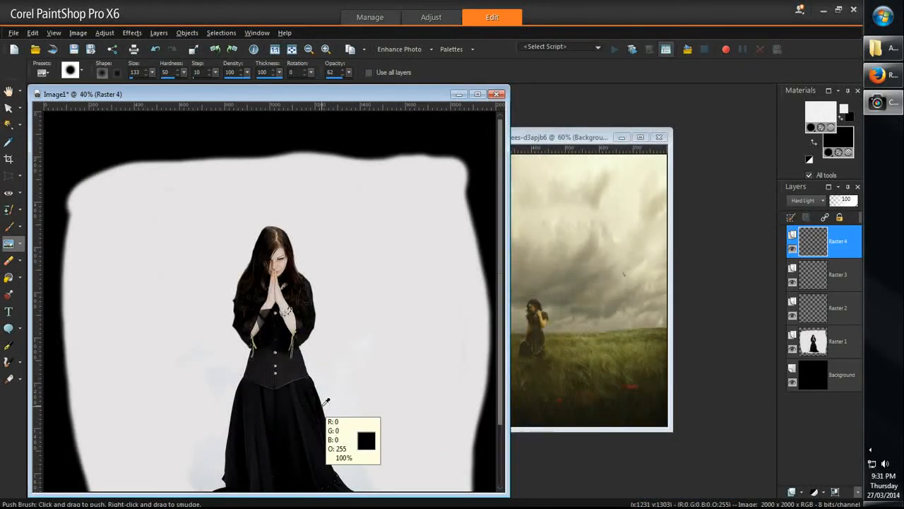
pyautogui.hotkey('ctrl', 'v')
# Step: Scale the pasted landscape to about 127% with the Pick tool and position it over the woman
pyautogui.click(9, 110)
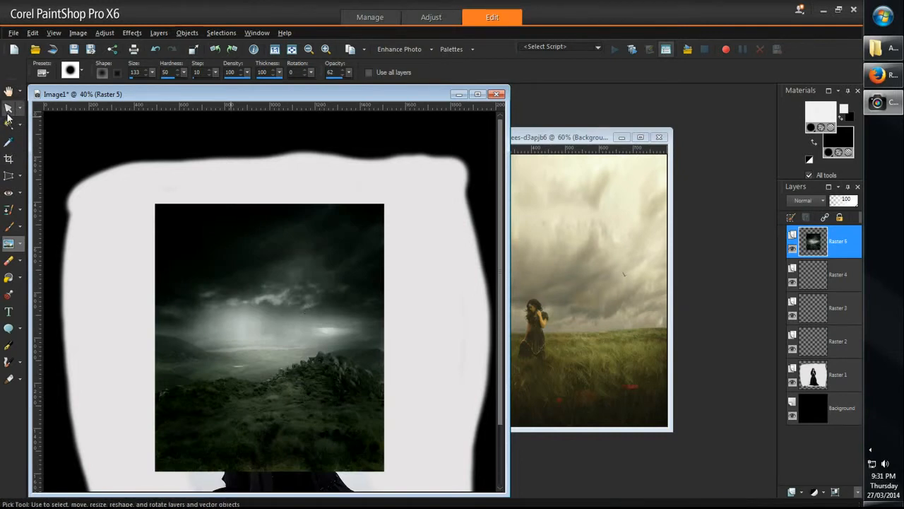
pyautogui.click(8, 109)
pyautogui.moveTo(383, 203); pyautogui.dragTo(441, 128)
pyautogui.moveTo(309, 258); pyautogui.dragTo(283, 248)
pyautogui.moveTo(264, 286); pyautogui.dragTo(275, 271)
# Step: Set the new landscape layer's blend mode to Hard Light and center it on the woman at about X 388, Y -47
pyautogui.click(804, 201)
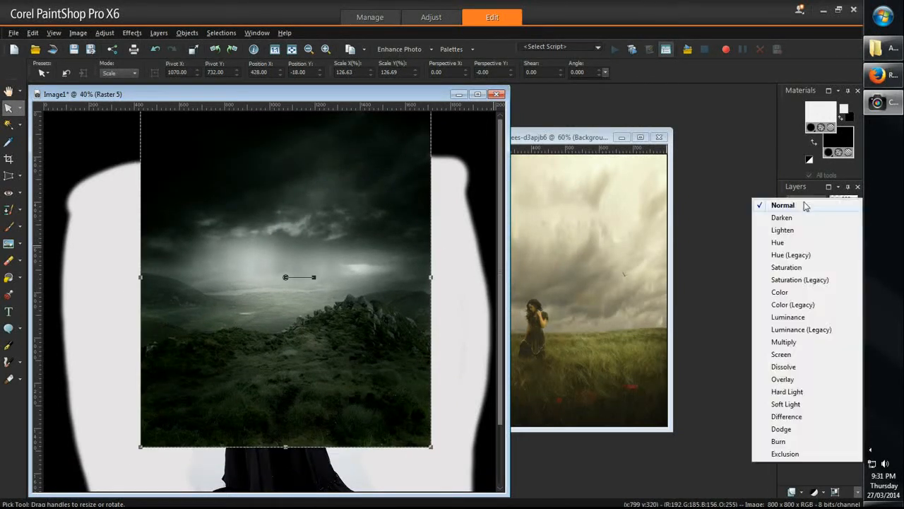
pyautogui.click(801, 203)
pyautogui.click(800, 203)
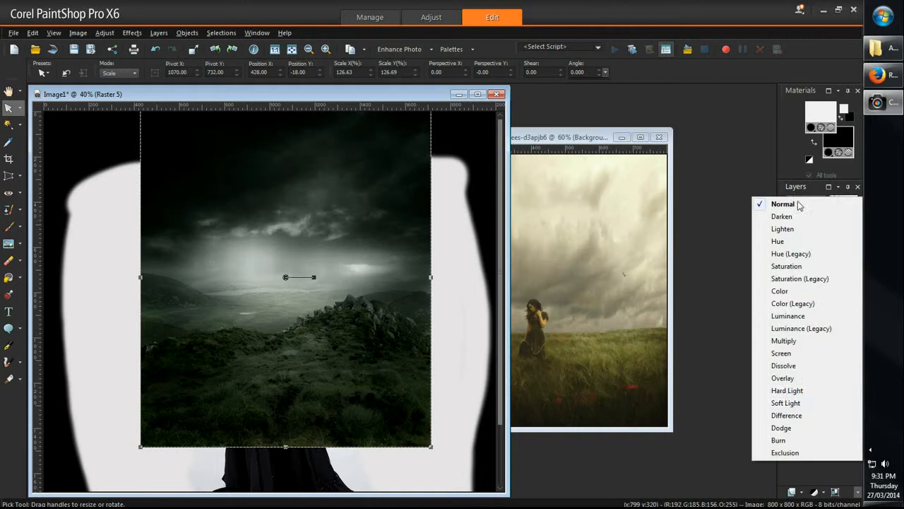
pyautogui.click(787, 392)
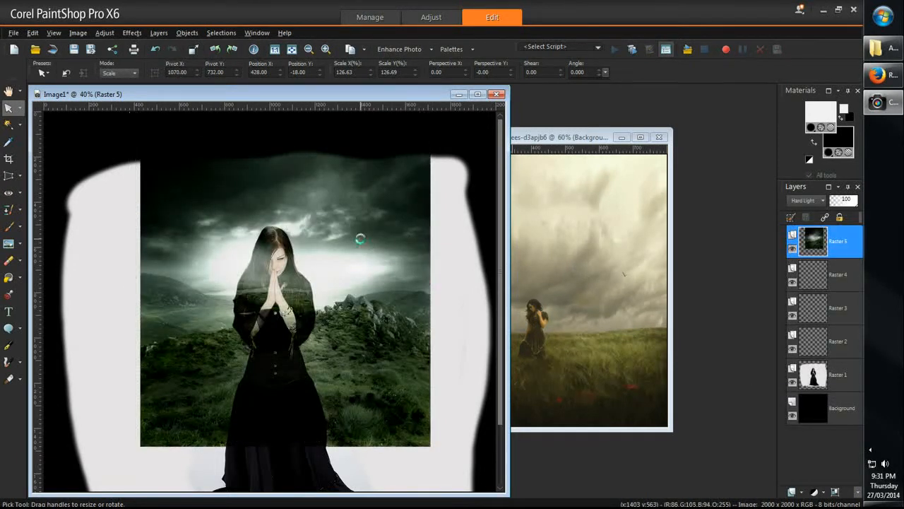
pyautogui.moveTo(360, 239); pyautogui.dragTo(362, 242)
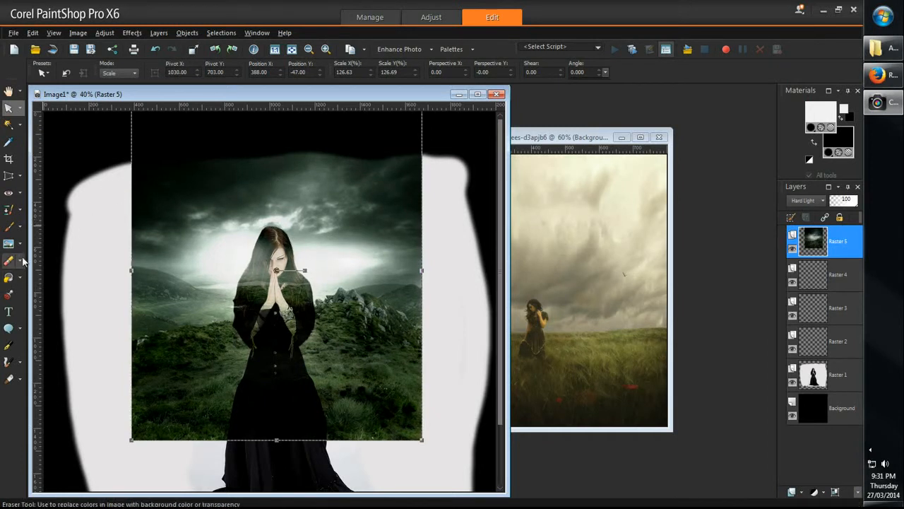
# Step: Select the pale backdrop around the woman on the Raster 1 layer with the Magic Wand and invert it to isolate her figure
pyautogui.click(10, 125)
pyautogui.click(837, 374)
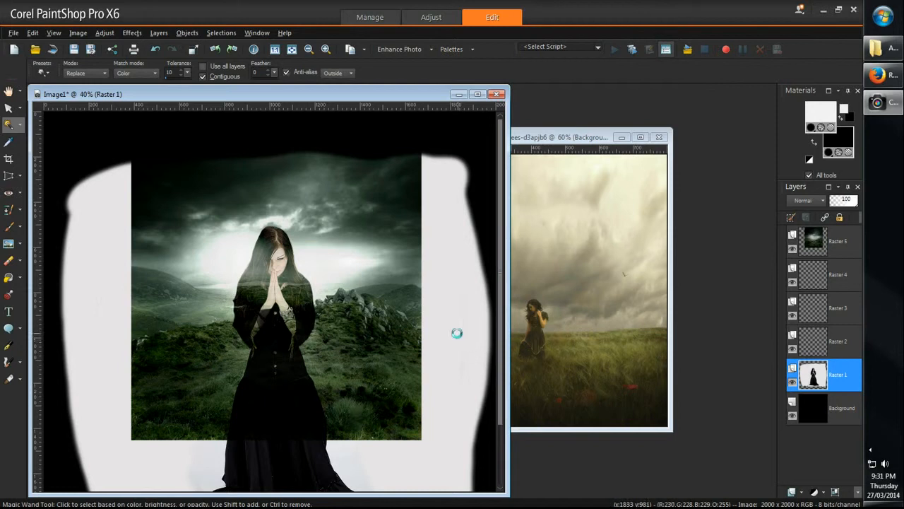
pyautogui.scroll(1, 358, 333)
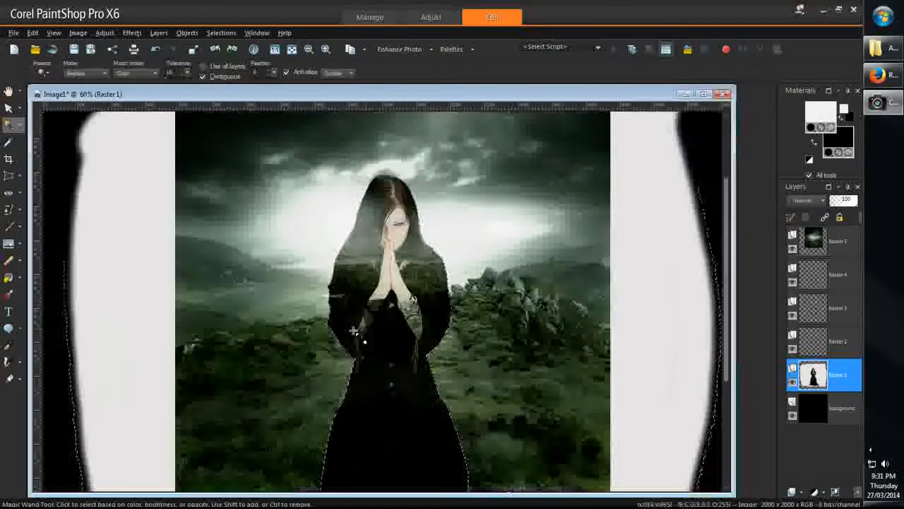
pyautogui.scroll(1, 511, 304)
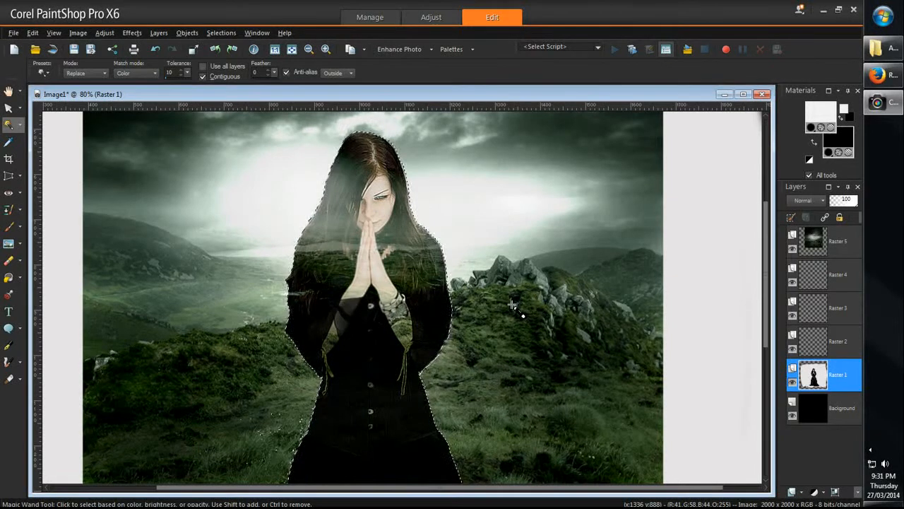
# Step: Smear the Raster 5 landscape layer inside the selection with the Push Brush over the woman's face, hair, chest and arms
pyautogui.click(857, 239)
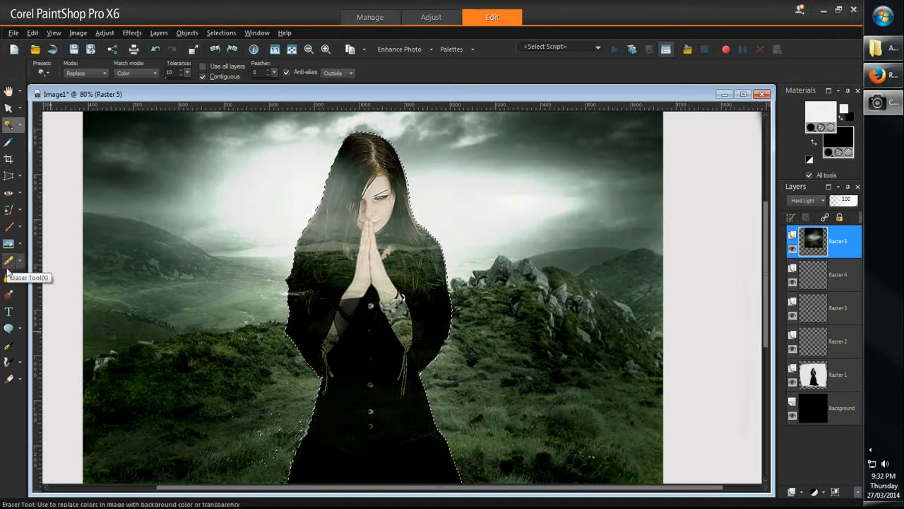
pyautogui.click(9, 246)
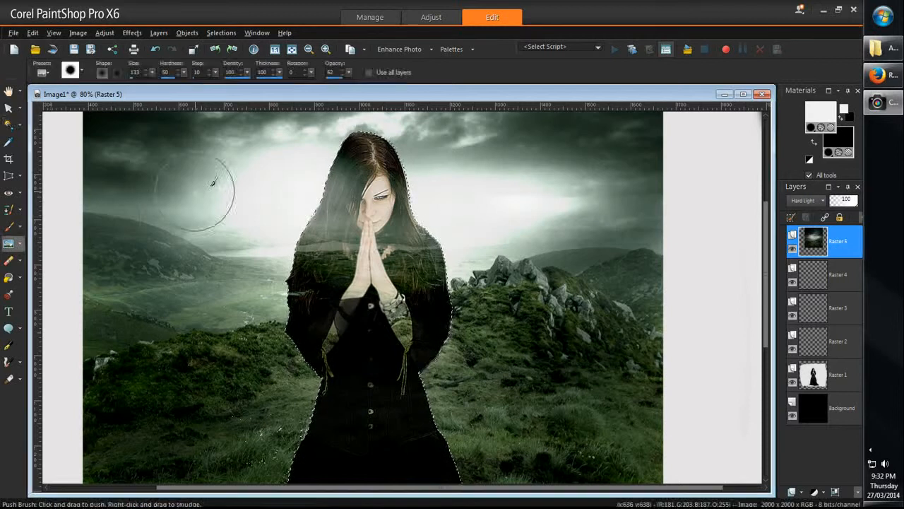
pyautogui.moveTo(365, 217)
pyautogui.mouseDown()
pyautogui.moveTo(340, 273)
pyautogui.moveTo(338, 235)
pyautogui.moveTo(309, 260)
pyautogui.mouseUp()
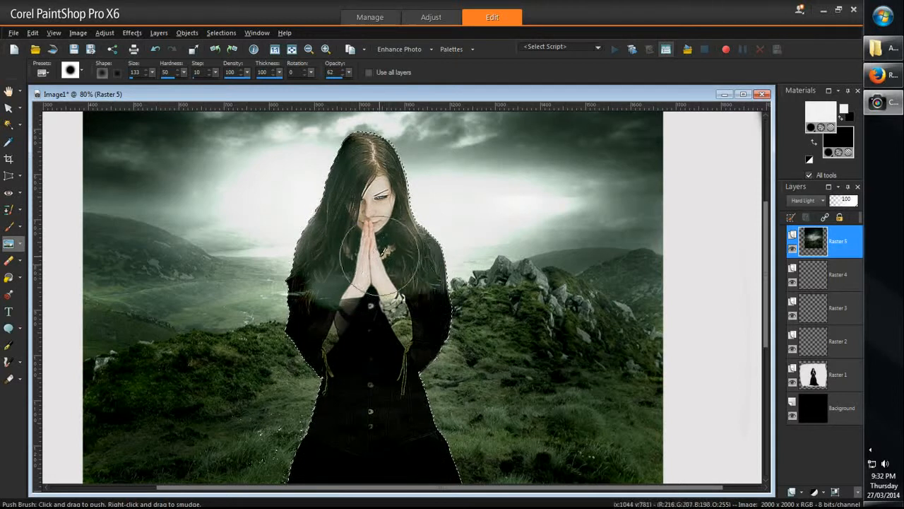
pyautogui.moveTo(379, 256)
pyautogui.mouseDown()
pyautogui.moveTo(448, 357)
pyautogui.moveTo(408, 285)
pyautogui.moveTo(452, 326)
pyautogui.moveTo(407, 284)
pyautogui.moveTo(384, 394)
pyautogui.moveTo(363, 296)
pyautogui.moveTo(333, 366)
pyautogui.moveTo(353, 325)
pyautogui.moveTo(354, 340)
pyautogui.moveTo(328, 359)
pyautogui.moveTo(291, 339)
pyautogui.mouseUp()
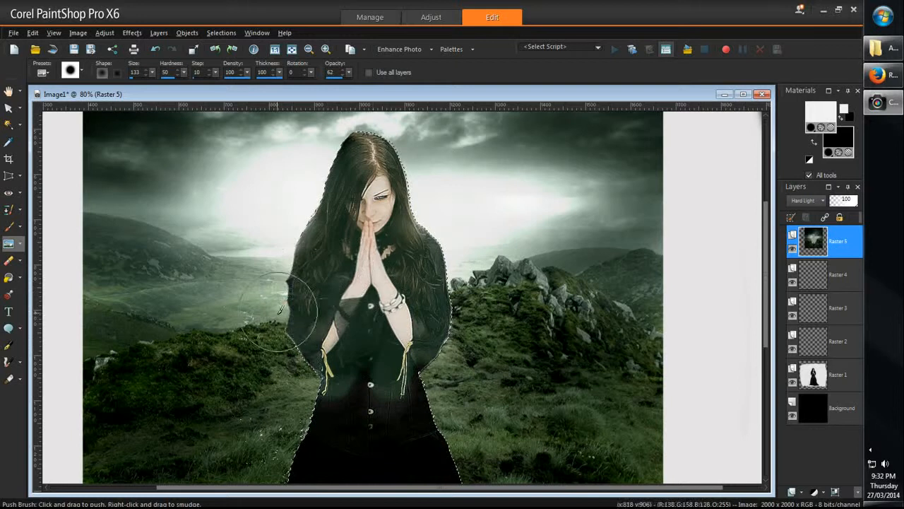
# Step: Push the landscape tones down over the woman's waist and long skirt, then smooth the upper body within the selection
pyautogui.moveTo(322, 375)
pyautogui.mouseDown()
pyautogui.moveTo(344, 447)
pyautogui.moveTo(332, 431)
pyautogui.moveTo(373, 394)
pyautogui.moveTo(399, 326)
pyautogui.moveTo(389, 467)
pyautogui.mouseUp()
pyautogui.scroll(-2, 363, 394)
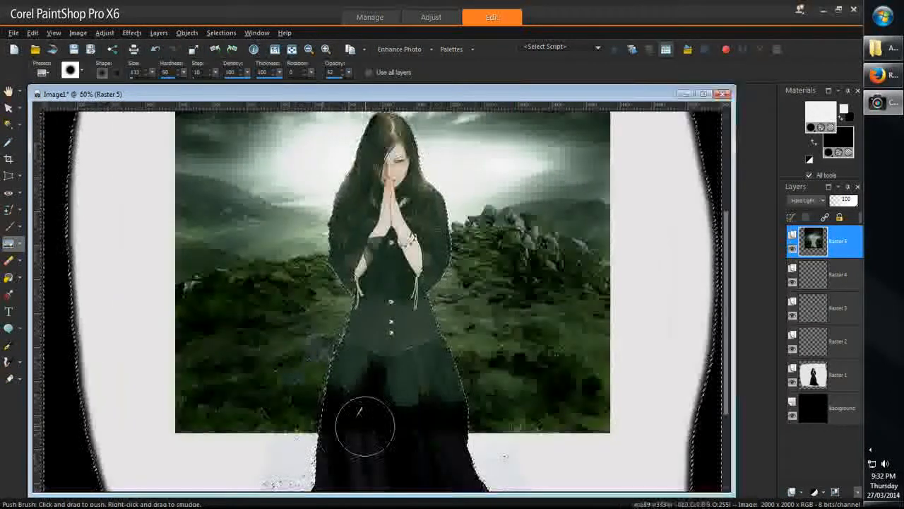
pyautogui.moveTo(365, 426)
pyautogui.mouseDown()
pyautogui.moveTo(383, 261)
pyautogui.moveTo(373, 177)
pyautogui.moveTo(384, 318)
pyautogui.moveTo(396, 247)
pyautogui.moveTo(383, 164)
pyautogui.moveTo(399, 152)
pyautogui.moveTo(385, 164)
pyautogui.mouseUp()
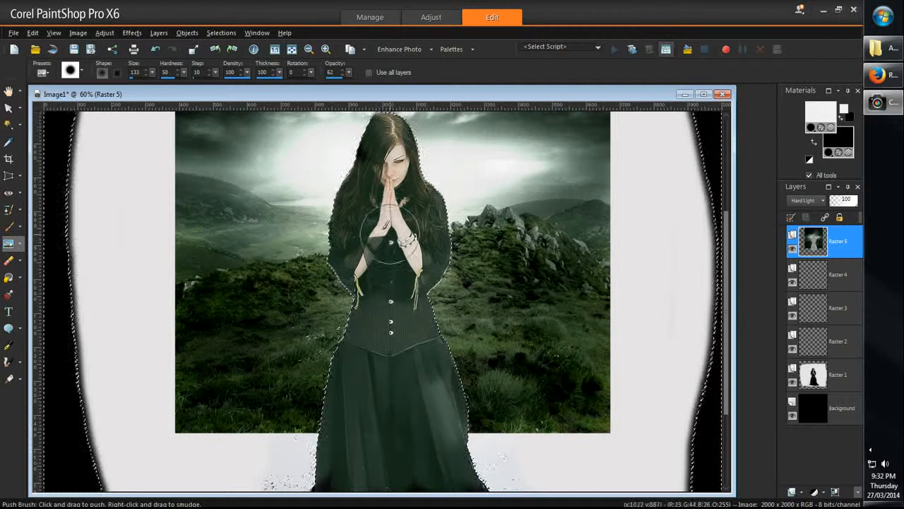
# Step: Remove the selection around the woman and inspect the blended hair, arms and dress up close
pyautogui.scroll(5, 464, 202)
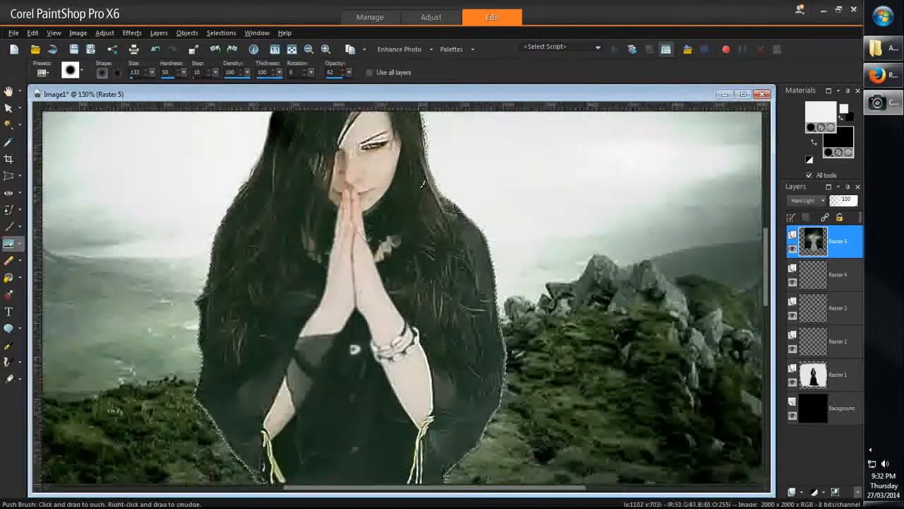
pyautogui.scroll(-2, 421, 186)
pyautogui.scroll(1, 316, 190)
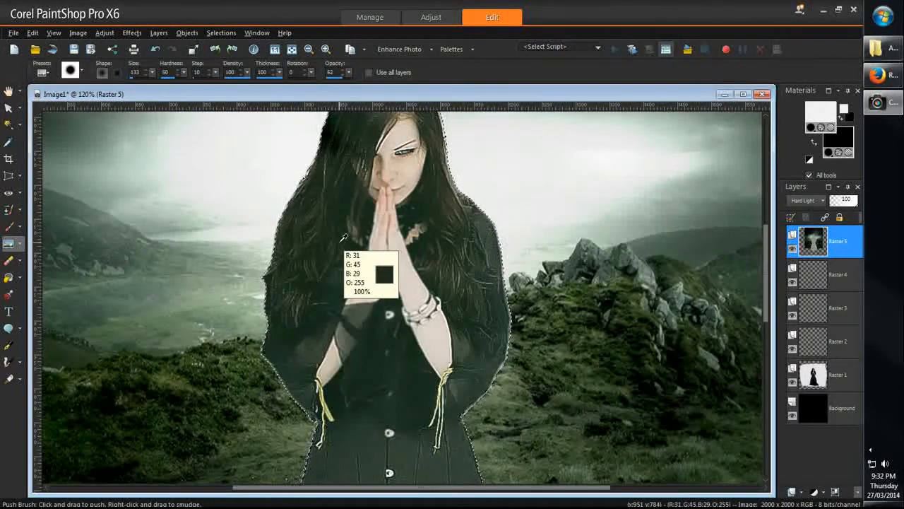
pyautogui.hotkey('ctrl', 'd')
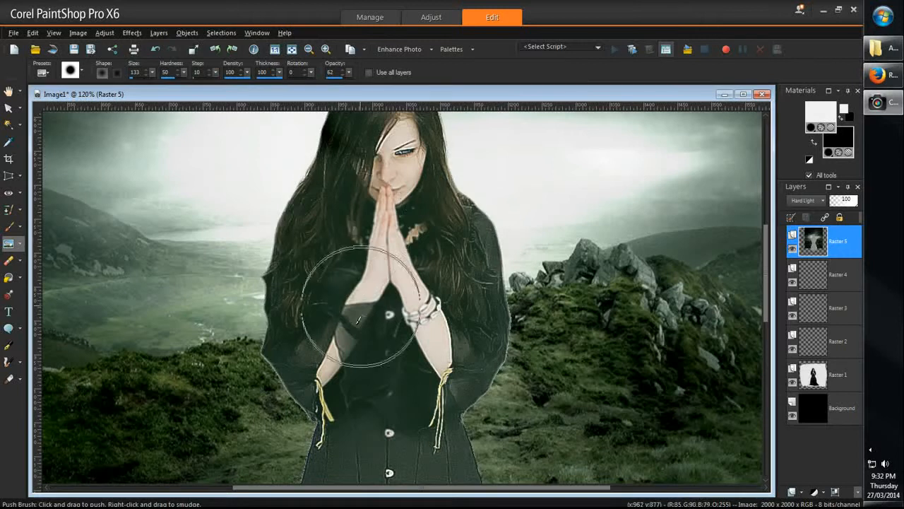
pyautogui.scroll(2, 358, 320)
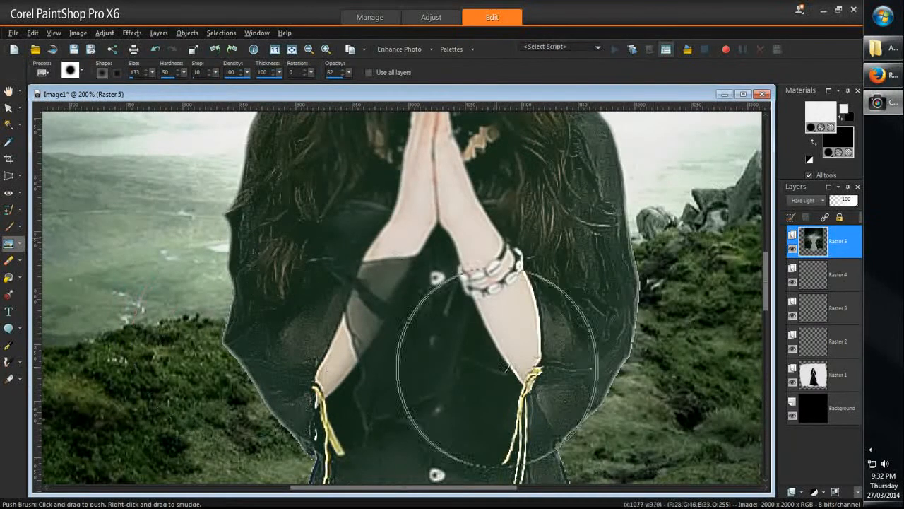
pyautogui.scroll(-4, 145, 173)
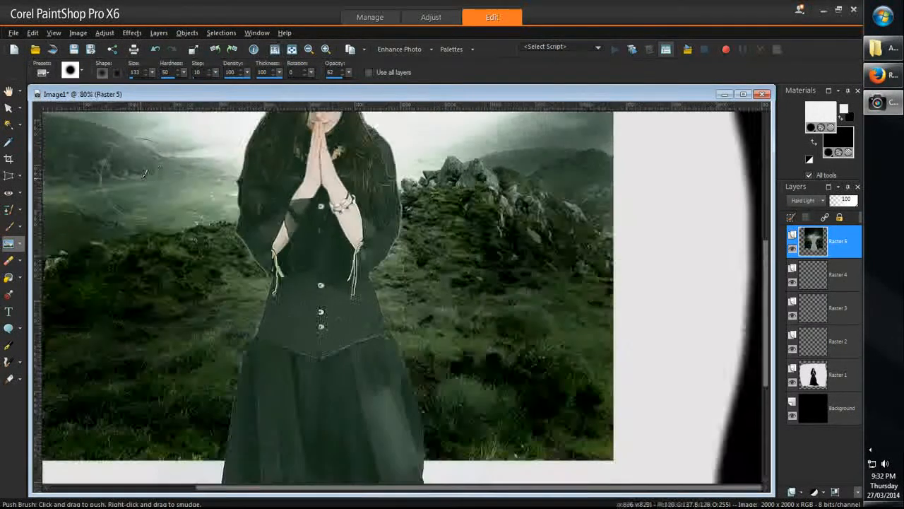
# Step: Clone nearby grass on the Raster 5 layer over the pale fringe along the woman's left-side sleeve, around the elbow, using the Clone Brush
pyautogui.scroll(-3, 145, 173)
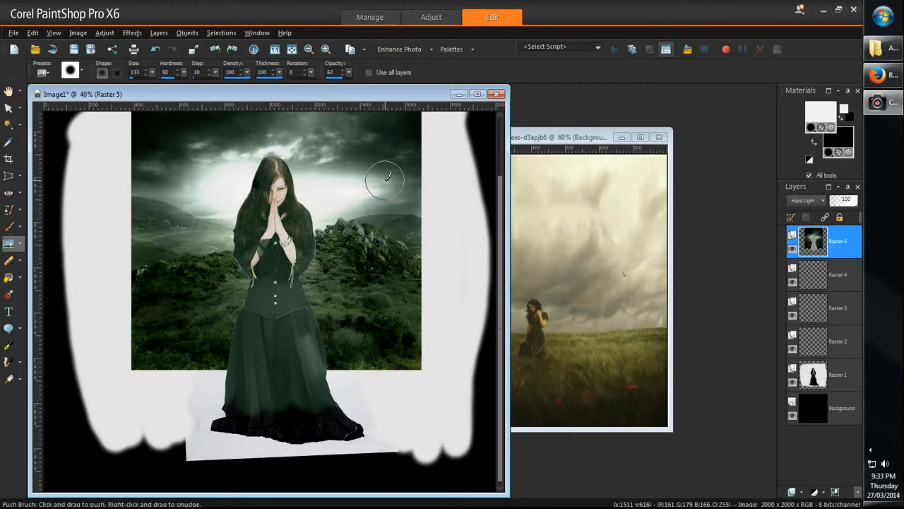
pyautogui.scroll(7, 272, 258)
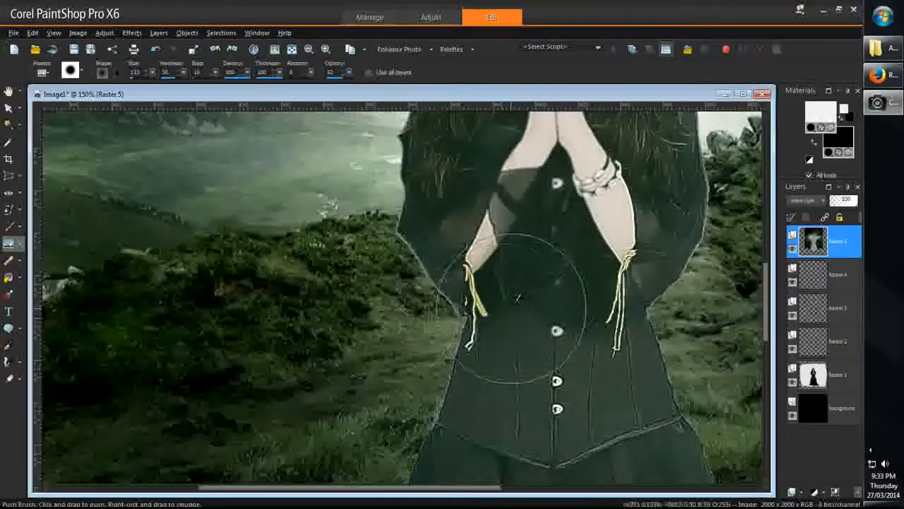
pyautogui.scroll(2, 517, 233)
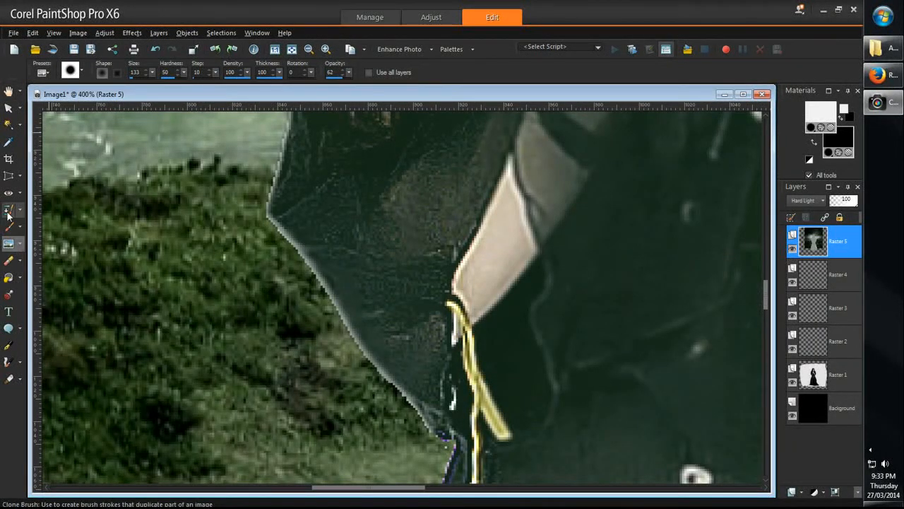
pyautogui.click(8, 209)
pyautogui.click(855, 248)
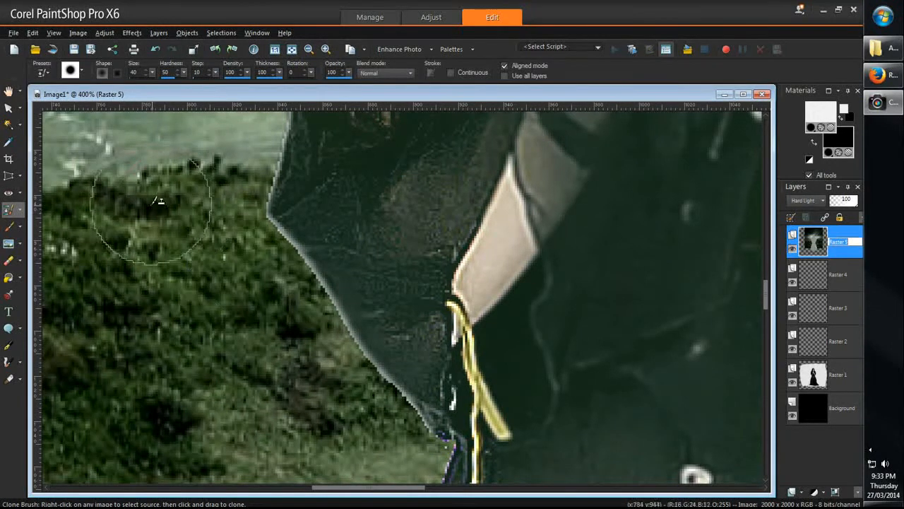
pyautogui.rightClick(150, 231)
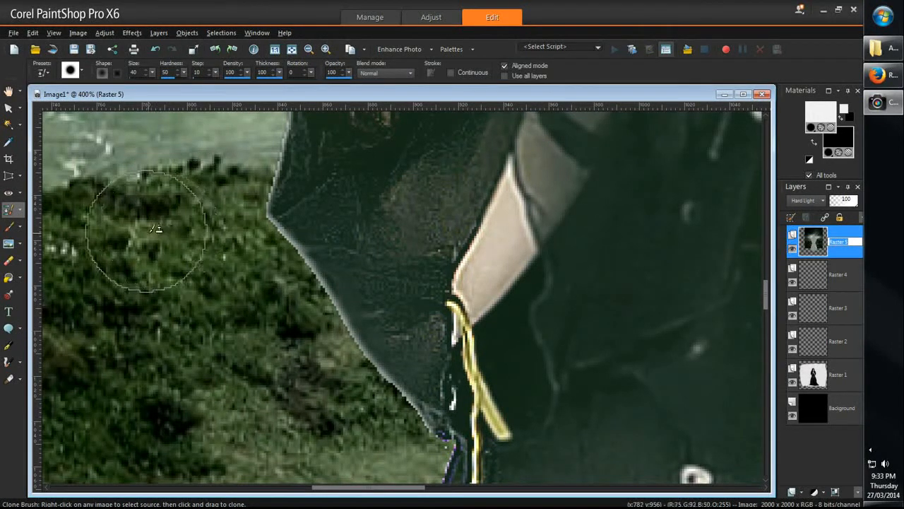
pyautogui.click(246, 204)
pyautogui.moveTo(246, 204)
pyautogui.mouseDown()
pyautogui.moveTo(311, 328)
pyautogui.moveTo(313, 301)
pyautogui.moveTo(289, 283)
pyautogui.moveTo(268, 236)
pyautogui.moveTo(358, 405)
pyautogui.moveTo(353, 381)
pyautogui.moveTo(411, 442)
pyautogui.mouseUp()
pyautogui.rightClick(260, 461)
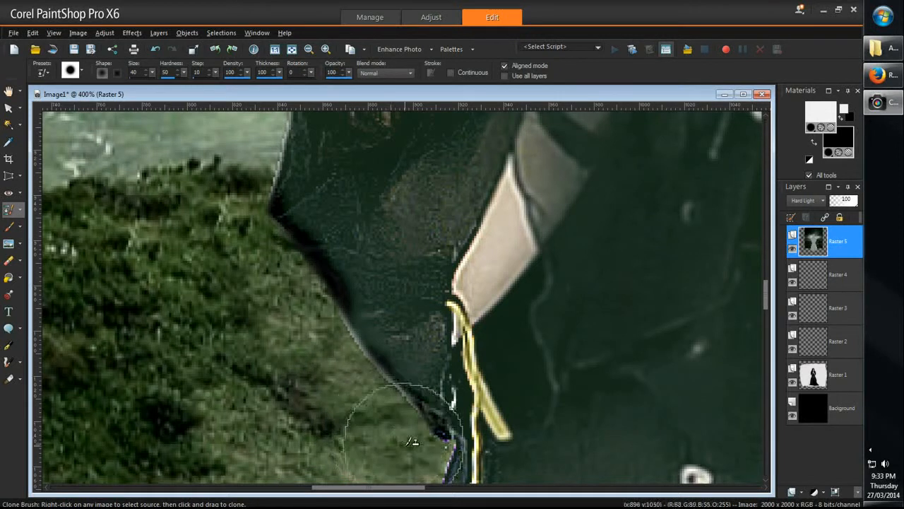
# Step: Smear the landscape along the left-side sleeve edge below the elbow point with the Push Brush at size 55
pyautogui.click(21, 245)
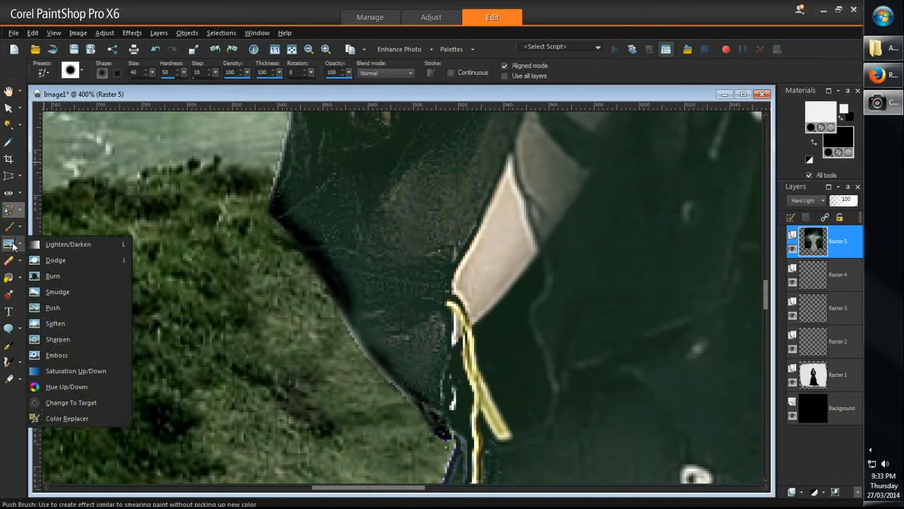
pyautogui.click(13, 245)
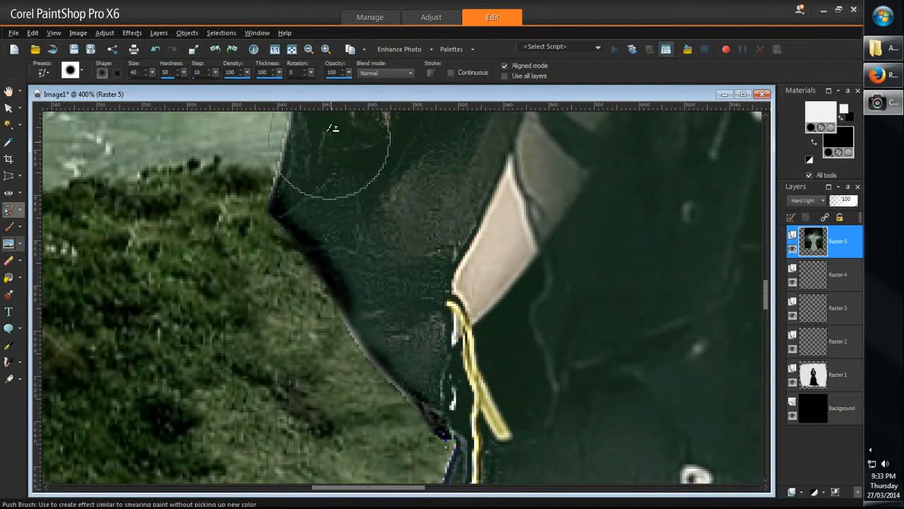
pyautogui.click(9, 243)
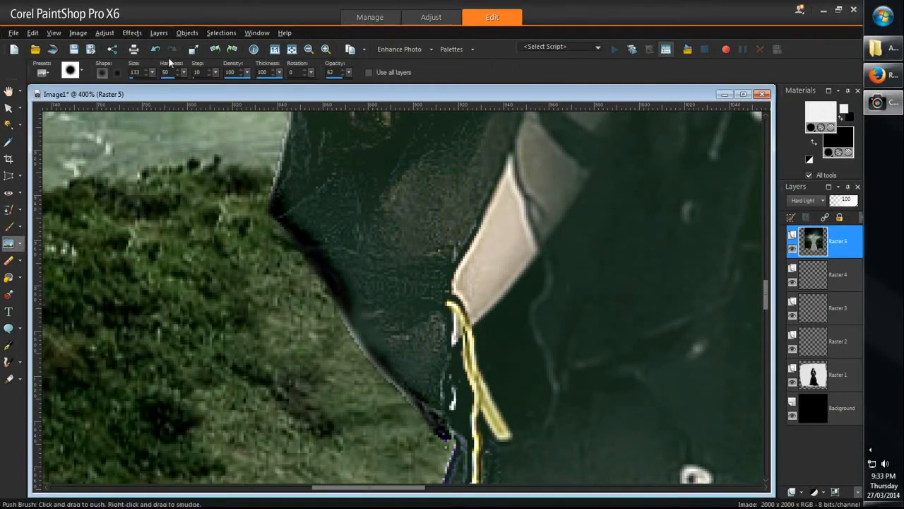
pyautogui.moveTo(152, 76); pyautogui.dragTo(148, 77)
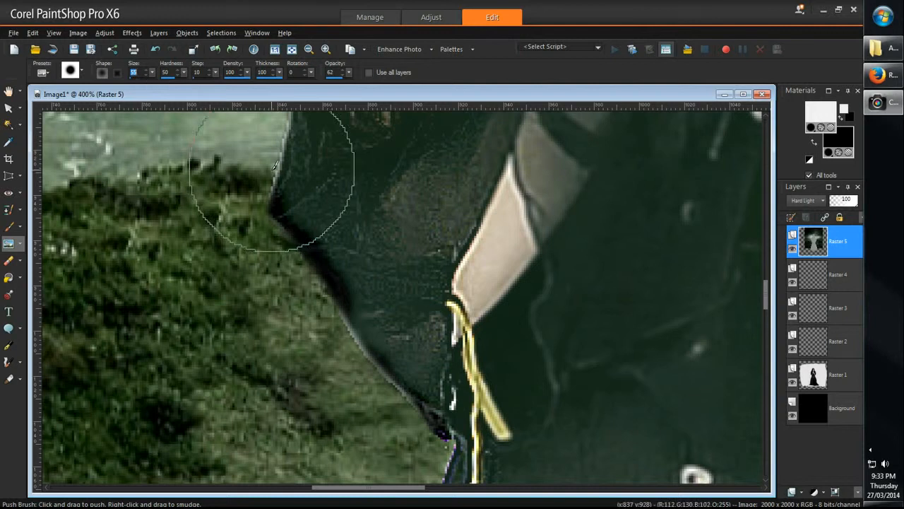
pyautogui.moveTo(339, 238)
pyautogui.mouseDown()
pyautogui.moveTo(356, 240)
pyautogui.moveTo(372, 258)
pyautogui.mouseUp()
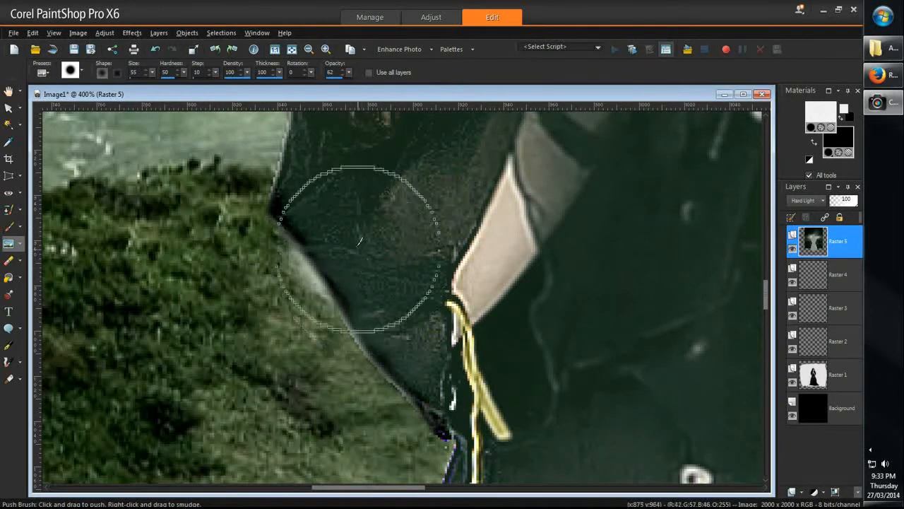
pyautogui.scroll(-5, 389, 225)
pyautogui.scroll(-4, 389, 225)
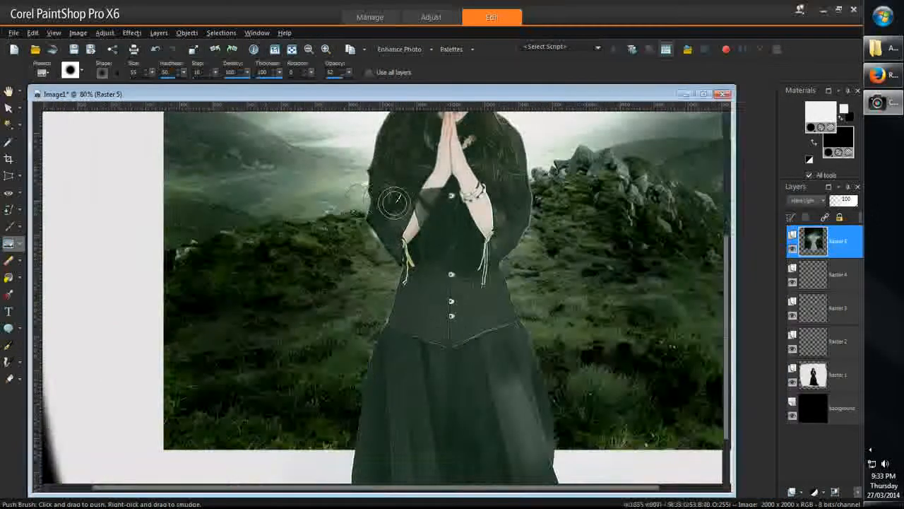
pyautogui.scroll(4, 264, 212)
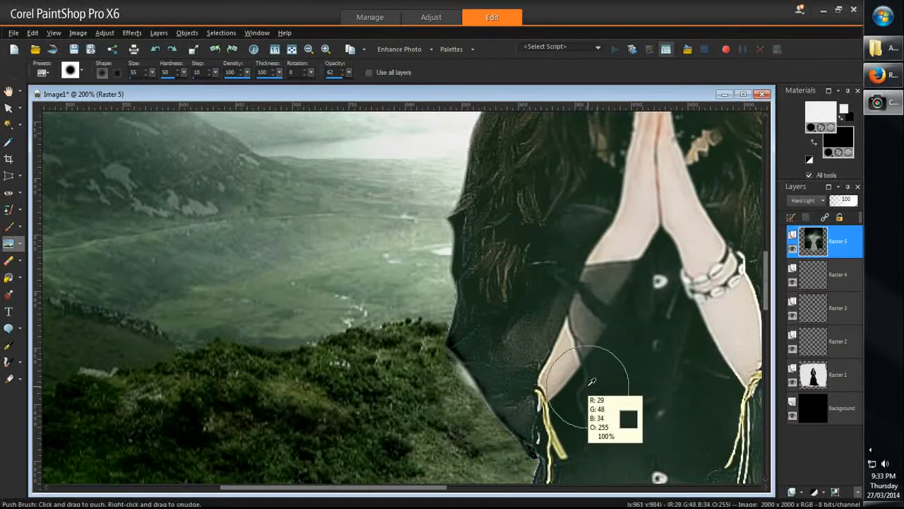
pyautogui.scroll(4, 585, 383)
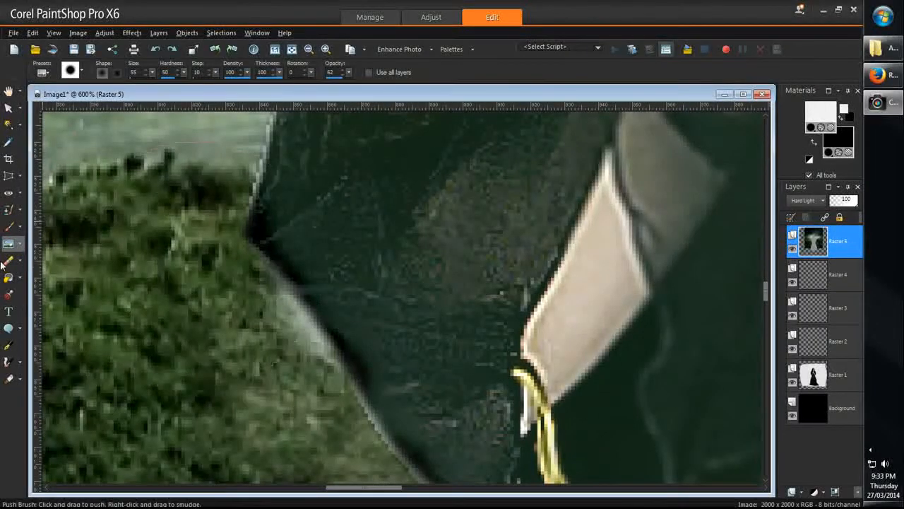
pyautogui.moveTo(283, 273); pyautogui.dragTo(304, 283)
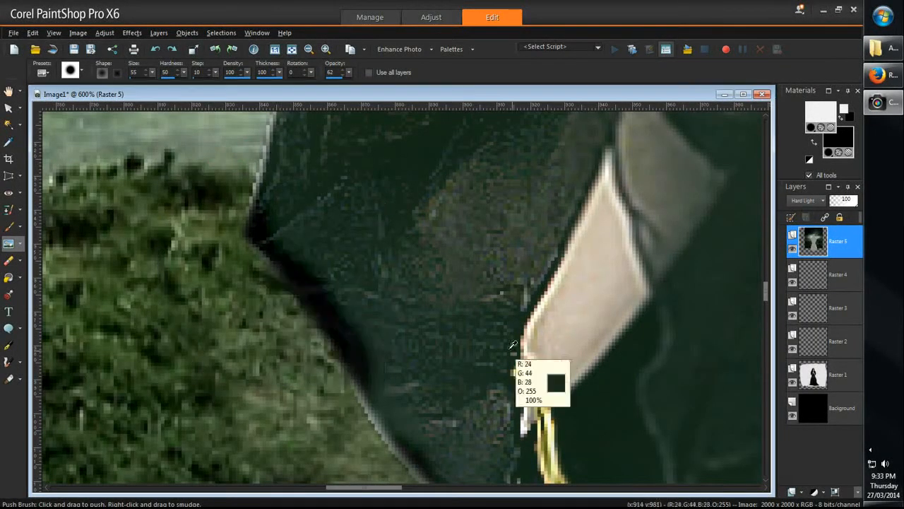
# Step: Reduce the Push Brush to size 16 and push away the dark and pale fringes along the left-side sleeve outline, redoing the elbow stroke
pyautogui.click(9, 260)
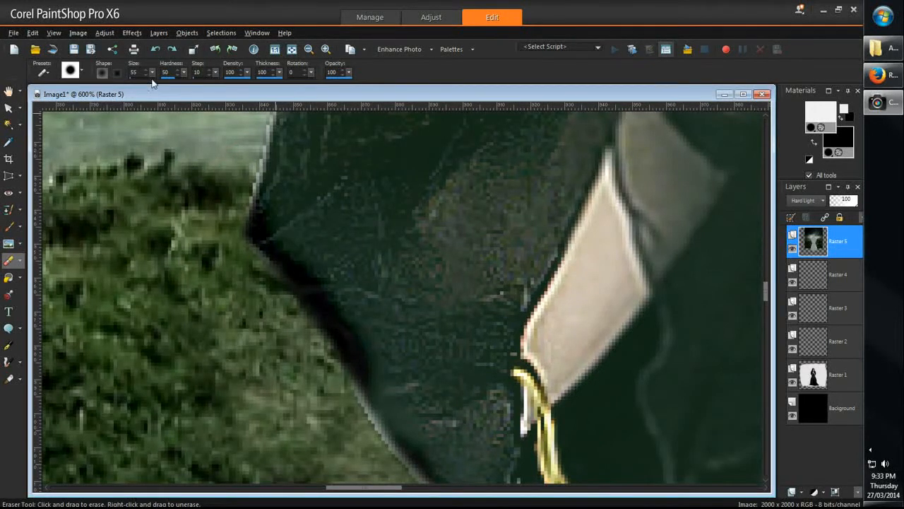
pyautogui.click(9, 243)
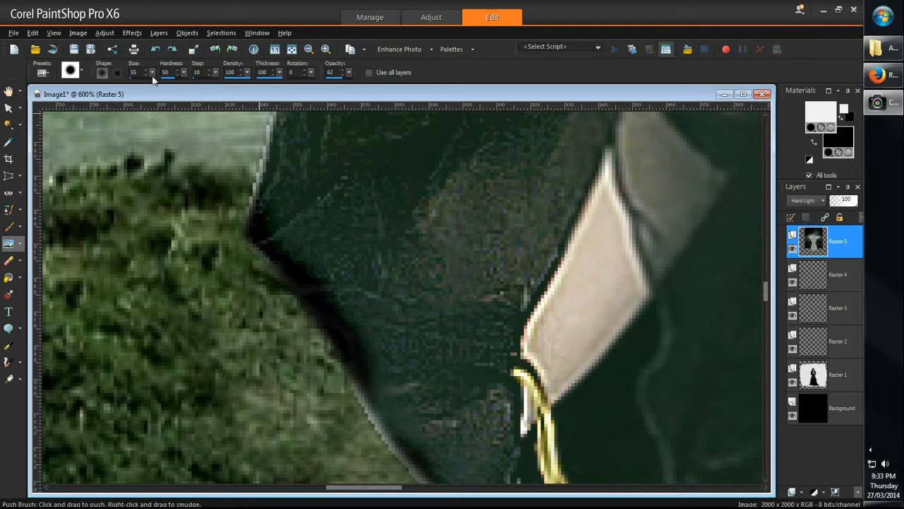
pyautogui.moveTo(152, 78); pyautogui.dragTo(151, 80)
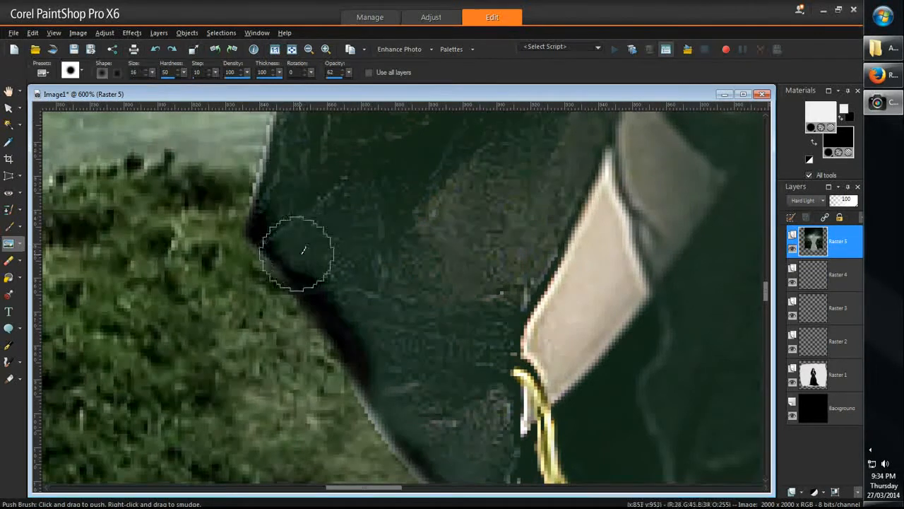
pyautogui.moveTo(297, 254); pyautogui.dragTo(310, 261)
pyautogui.moveTo(351, 282)
pyautogui.mouseDown()
pyautogui.moveTo(367, 342)
pyautogui.moveTo(364, 361)
pyautogui.moveTo(354, 314)
pyautogui.moveTo(276, 212)
pyautogui.mouseUp()
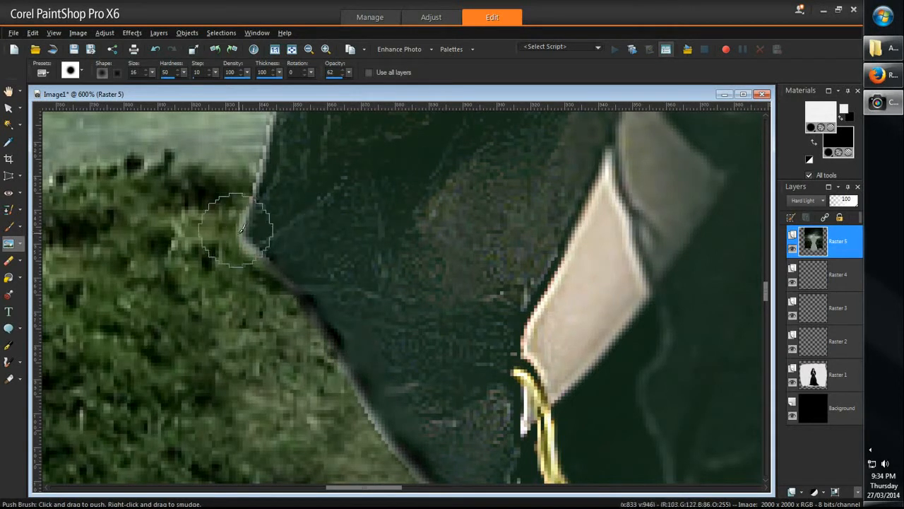
pyautogui.hotkey('ctrl', 'z')
pyautogui.moveTo(282, 228); pyautogui.dragTo(314, 200)
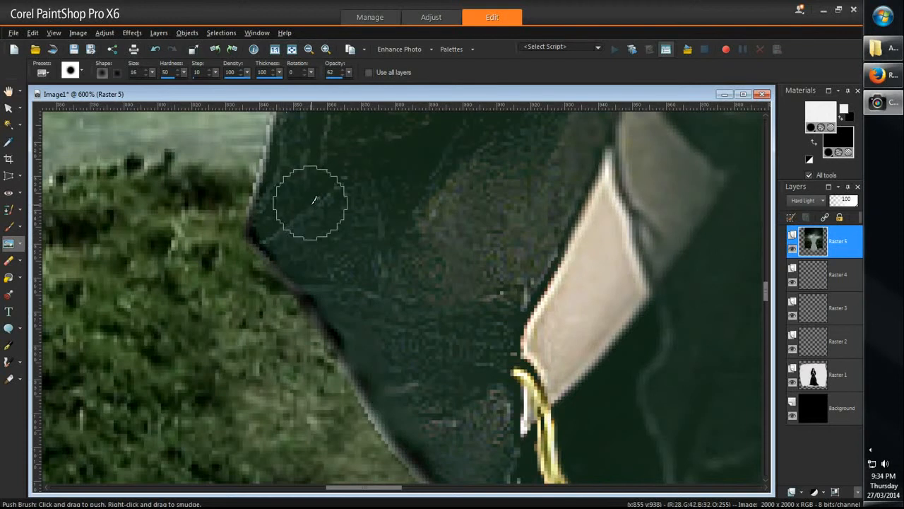
pyautogui.moveTo(258, 137)
pyautogui.mouseDown()
pyautogui.moveTo(255, 181)
pyautogui.moveTo(243, 205)
pyautogui.mouseUp()
pyautogui.moveTo(321, 377); pyautogui.dragTo(333, 378)
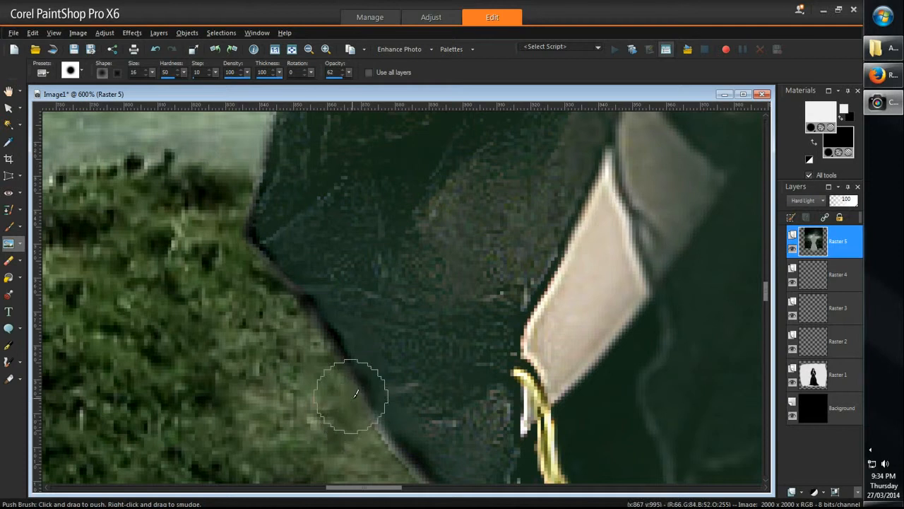
# Step: Soften the jagged pale outline of the woman's right-side sleeve with the Soften Brush at size 40
pyautogui.scroll(-5, 349, 382)
pyautogui.scroll(-3, 398, 474)
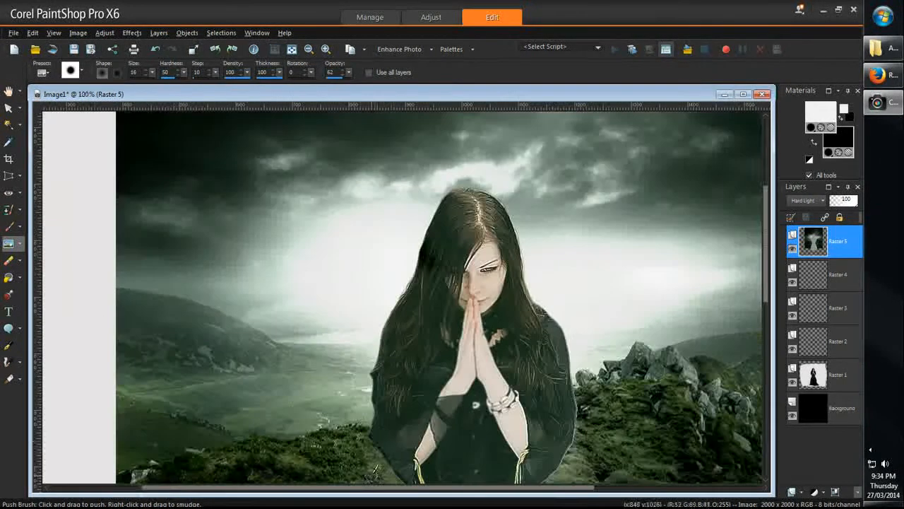
pyautogui.scroll(5, 346, 441)
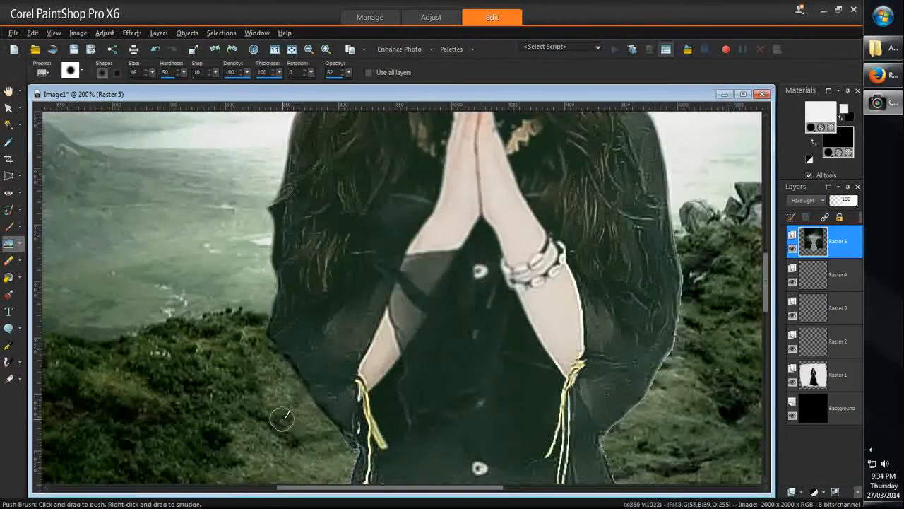
pyautogui.scroll(3, 281, 418)
pyautogui.scroll(-4, 299, 283)
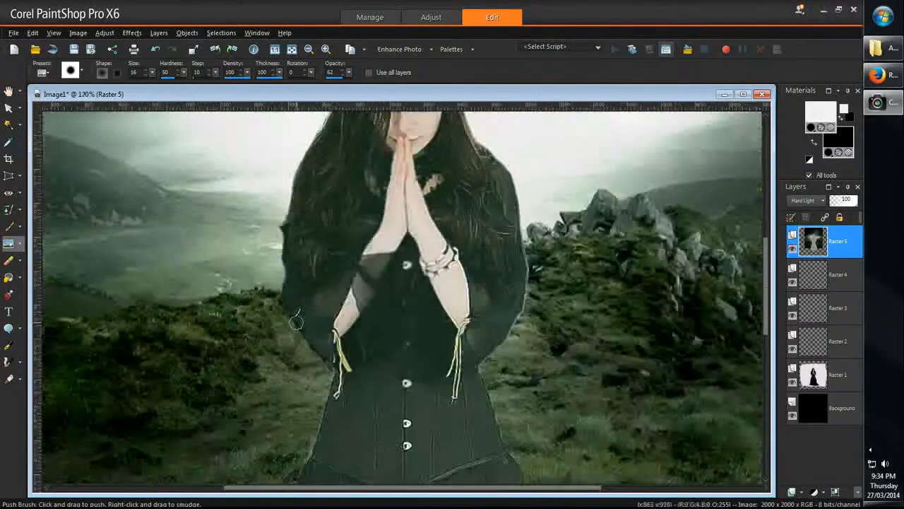
pyautogui.scroll(-2, 287, 293)
pyautogui.scroll(6, 504, 304)
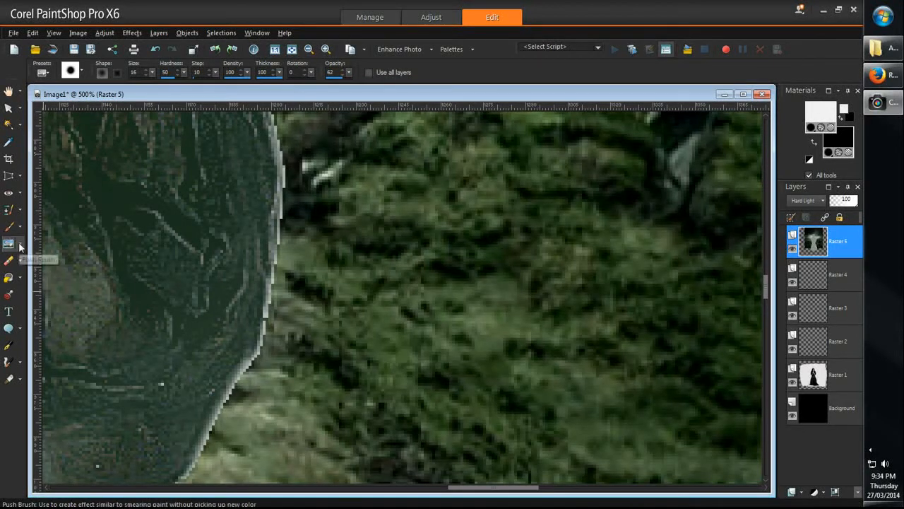
pyautogui.click(20, 245)
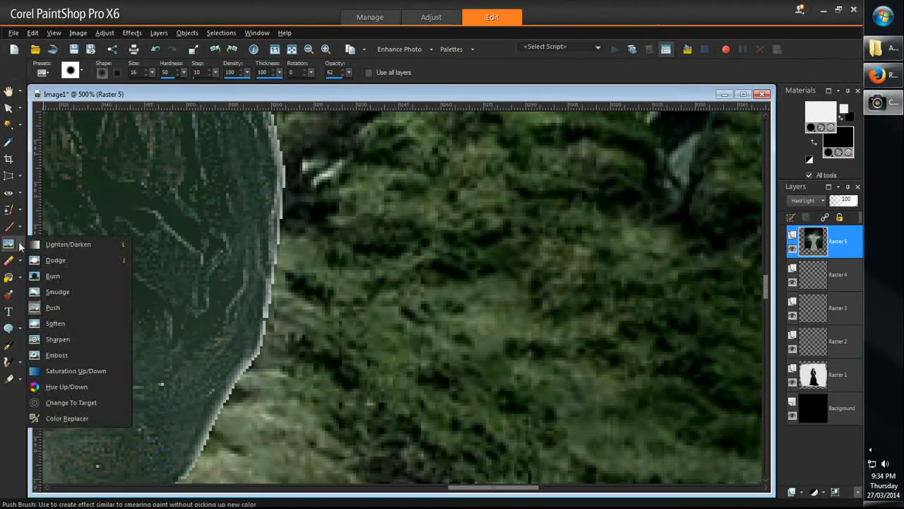
pyautogui.click(57, 324)
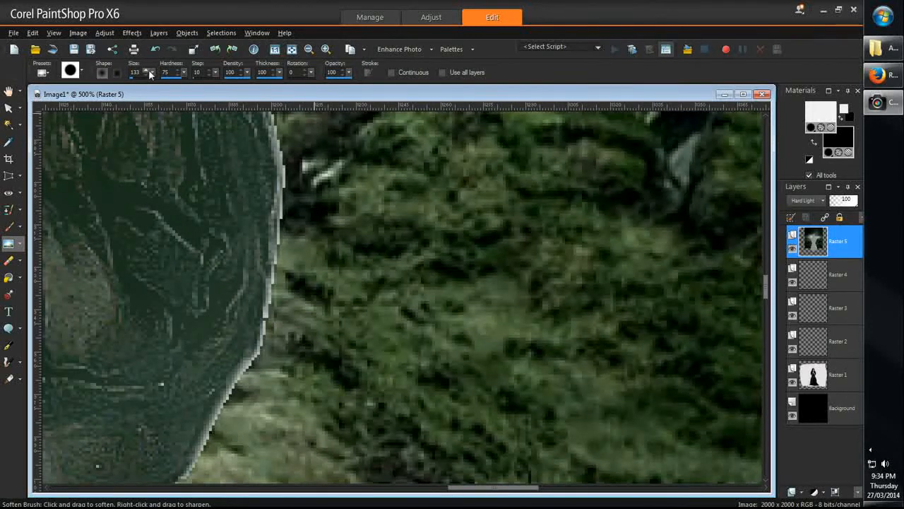
pyautogui.moveTo(150, 74); pyautogui.dragTo(149, 85)
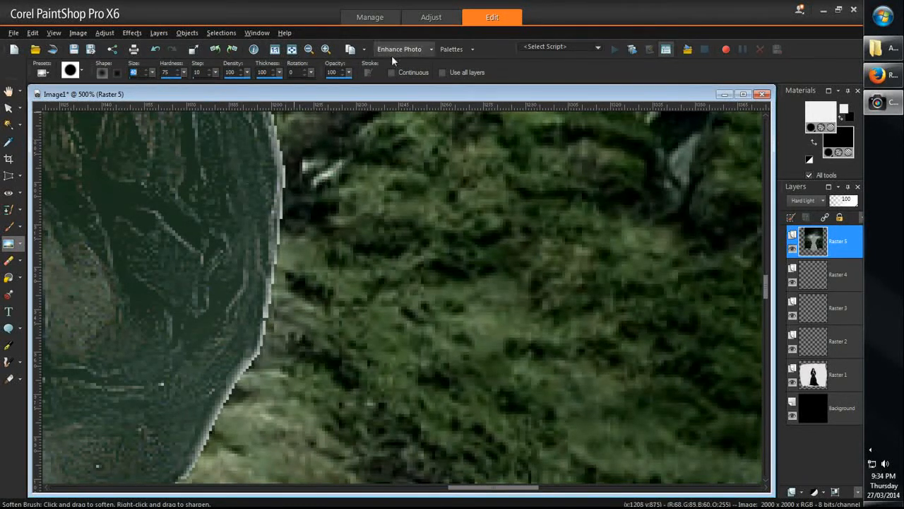
pyautogui.moveTo(267, 171)
pyautogui.mouseDown()
pyautogui.moveTo(258, 328)
pyautogui.moveTo(256, 303)
pyautogui.moveTo(185, 446)
pyautogui.moveTo(224, 393)
pyautogui.moveTo(199, 452)
pyautogui.moveTo(297, 199)
pyautogui.moveTo(290, 369)
pyautogui.moveTo(294, 233)
pyautogui.moveTo(281, 258)
pyautogui.moveTo(276, 163)
pyautogui.moveTo(272, 168)
pyautogui.moveTo(240, 130)
pyautogui.mouseUp()
# Step: Examine the softened sleeve edges up close and the whole figure against the landscape
pyautogui.scroll(-10, 240, 129)
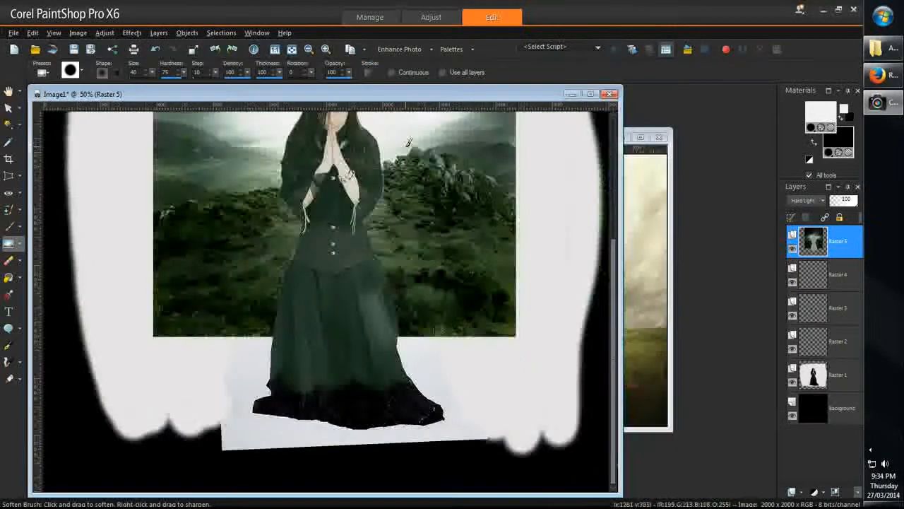
pyautogui.scroll(5, 341, 209)
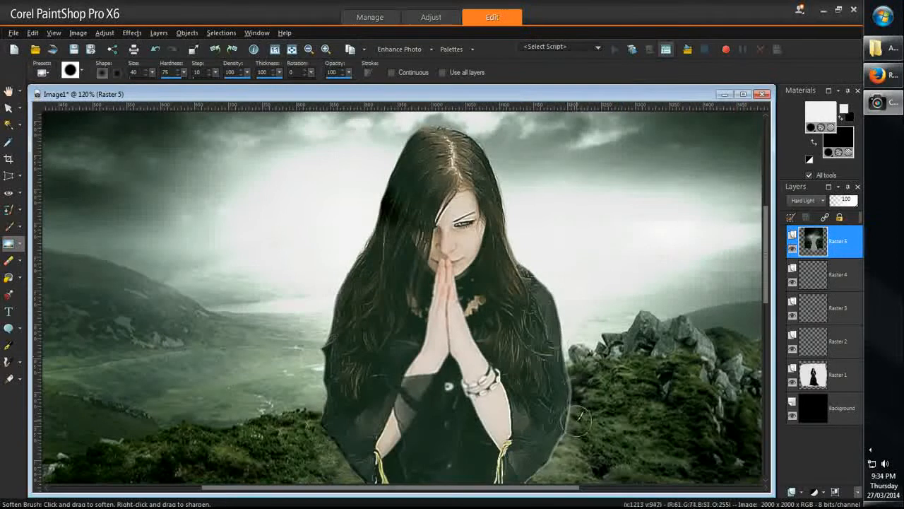
pyautogui.scroll(-5, 574, 351)
pyautogui.scroll(3, 438, 293)
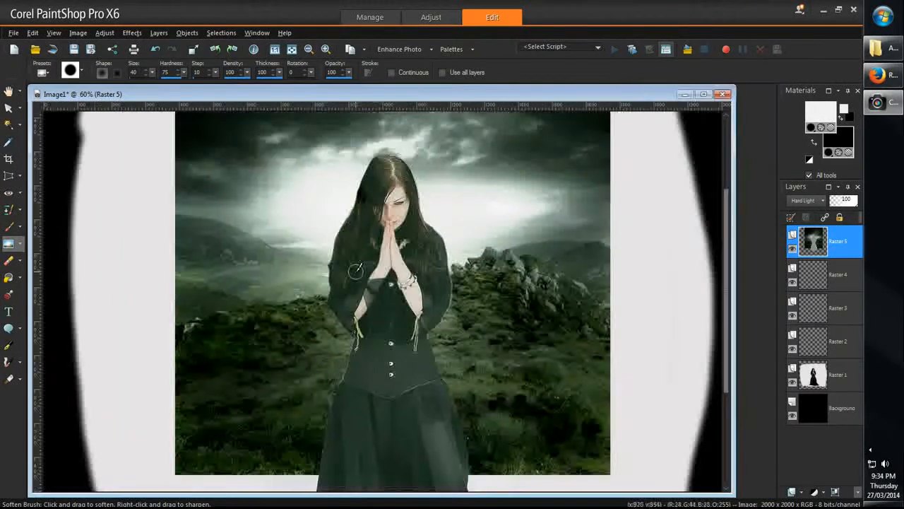
pyautogui.scroll(4, 438, 295)
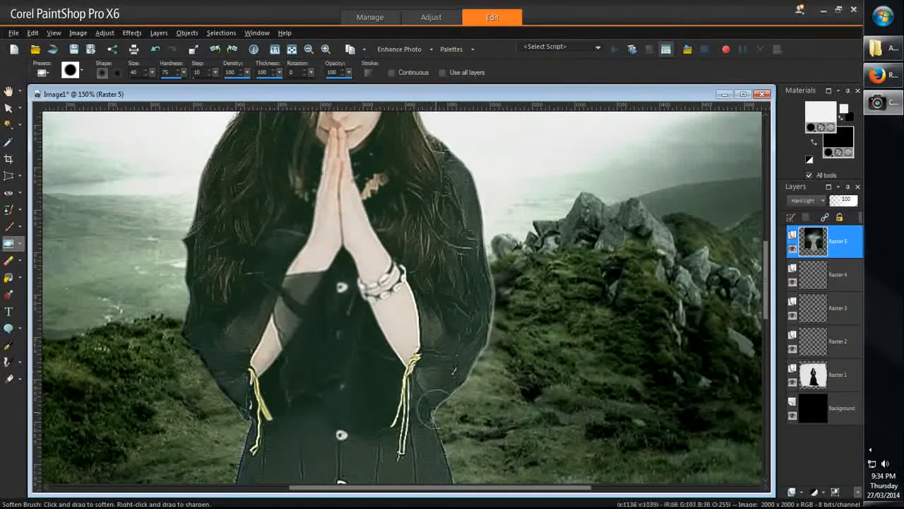
pyautogui.scroll(-4, 307, 359)
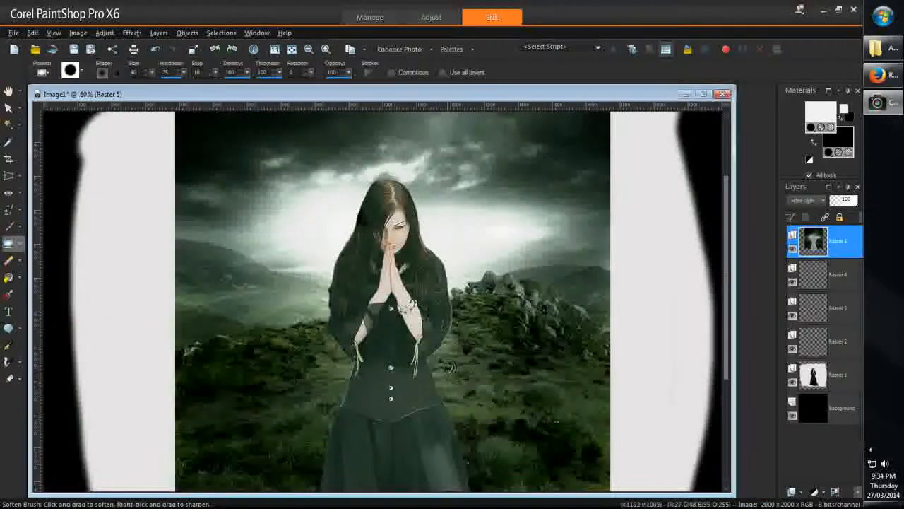